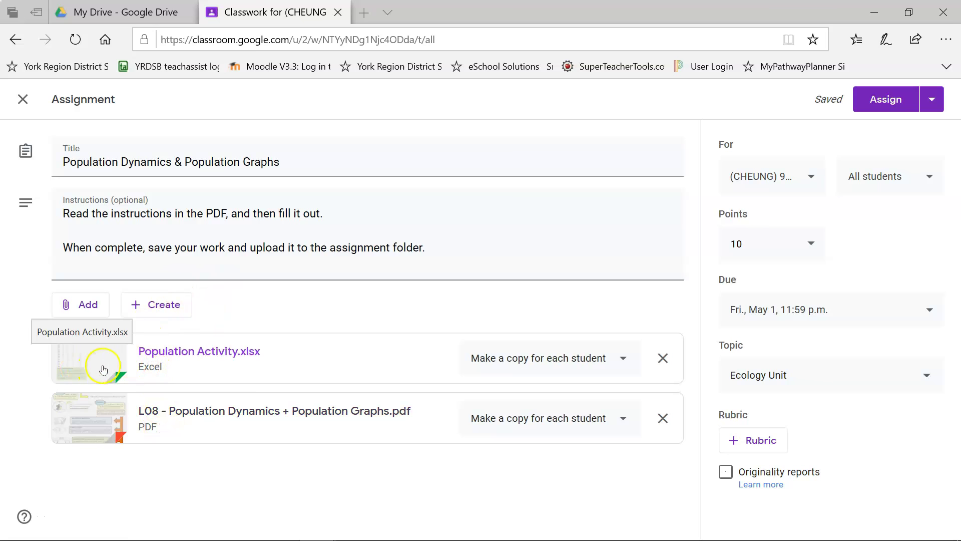
Open the assignment's Population Activity.xlsx attachment in a new window, then open it with Google Sheets for editing.
{"action": "left_click", "coordinate": [220, 357]}
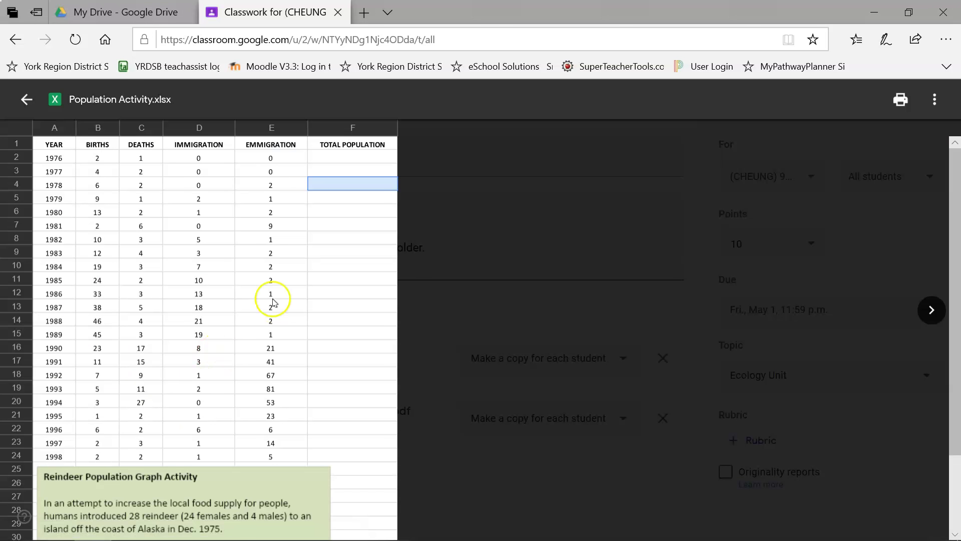
{"action": "left_click", "coordinate": [935, 99]}
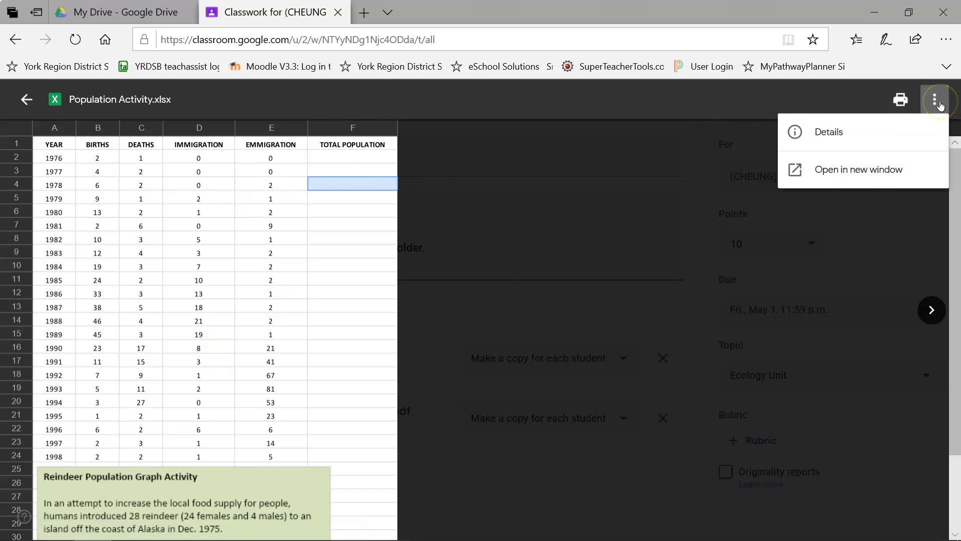
{"action": "left_click", "coordinate": [862, 181]}
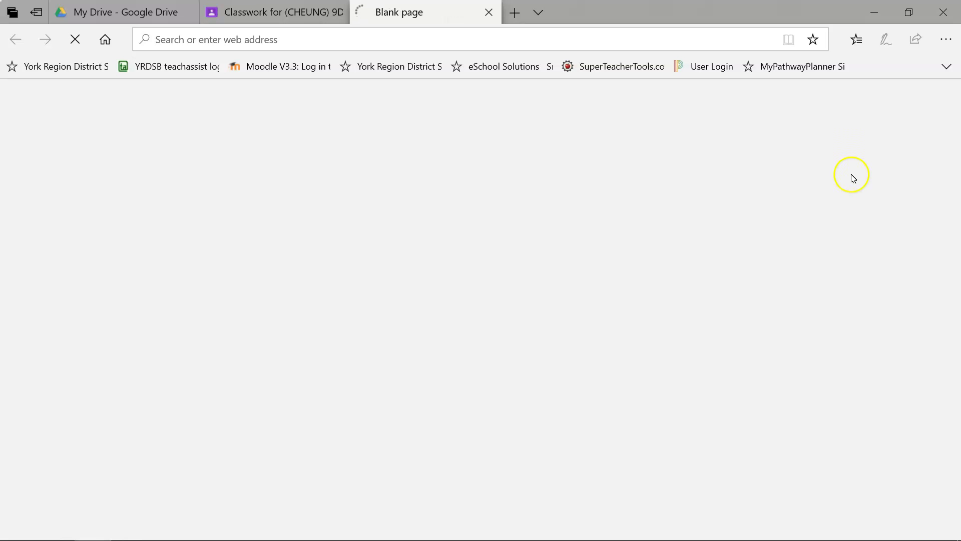
{"action": "left_click", "coordinate": [497, 101]}
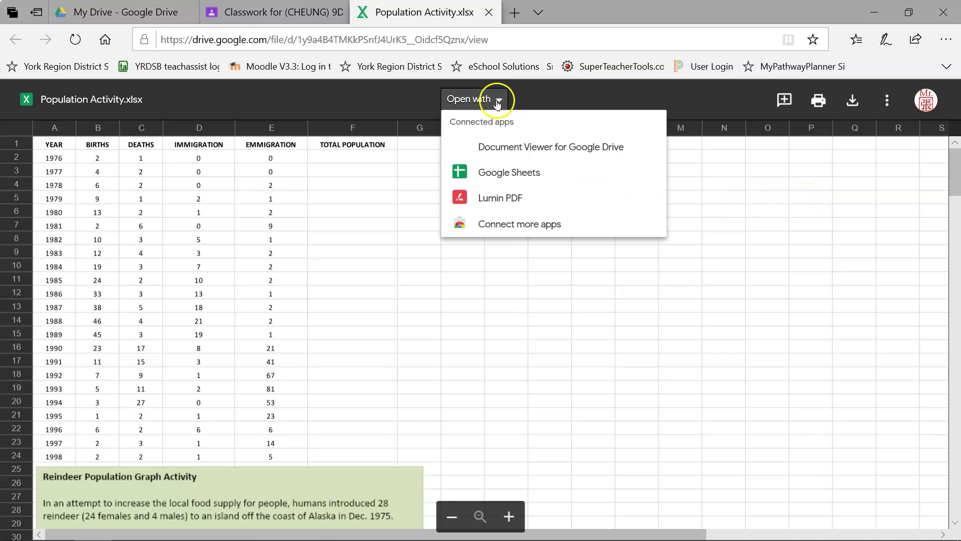
{"action": "left_click", "coordinate": [497, 173]}
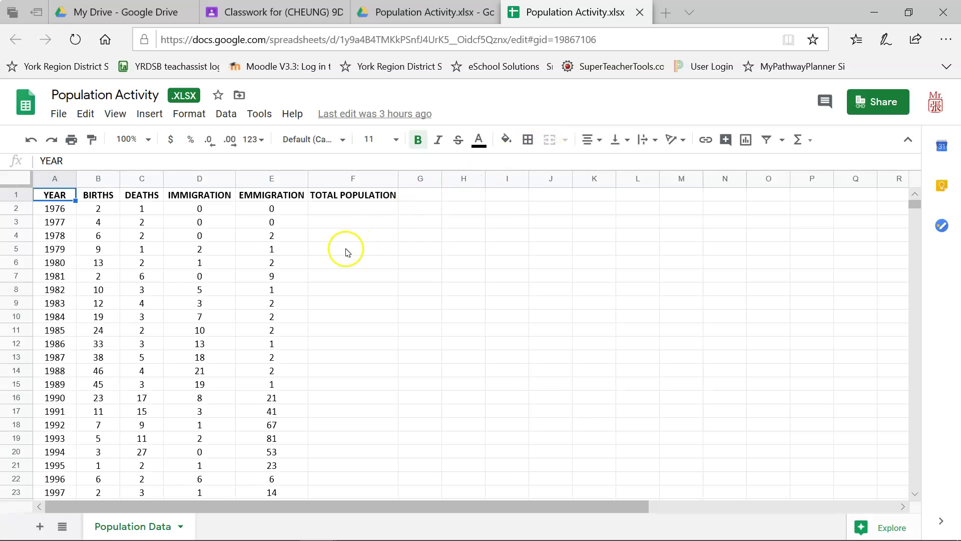
Read the Reindeer Population Graph Activity description below the data table for the starting population.
{"action": "scroll", "coordinate": [350, 242], "scroll_direction": "down", "scroll_amount": 5}
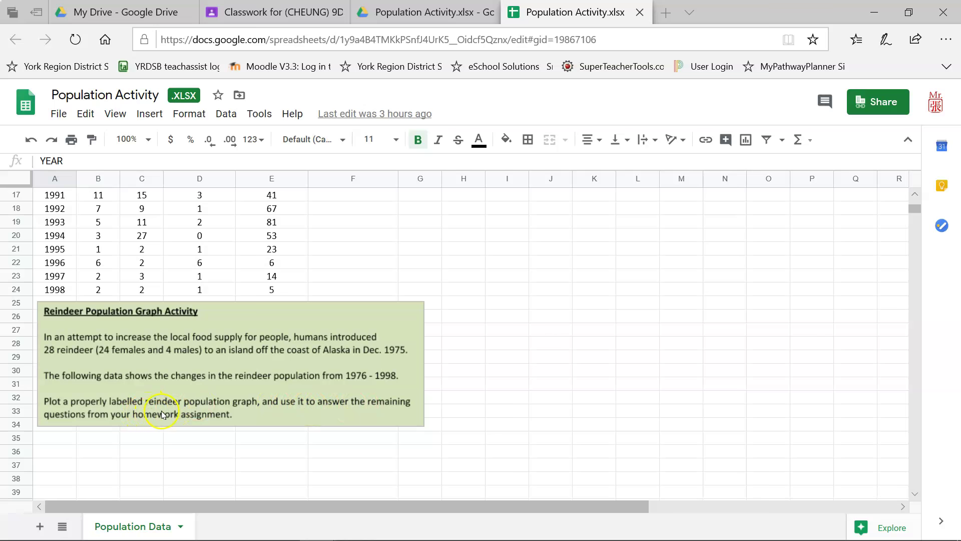
{"action": "scroll", "coordinate": [170, 408], "scroll_direction": "up", "scroll_amount": 5}
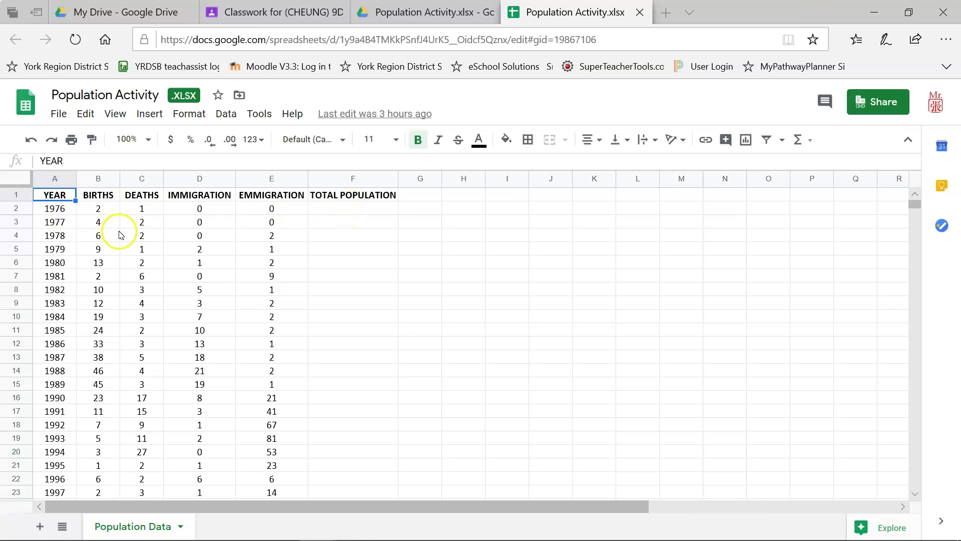
{"action": "scroll", "coordinate": [129, 235], "scroll_direction": "down", "scroll_amount": 5}
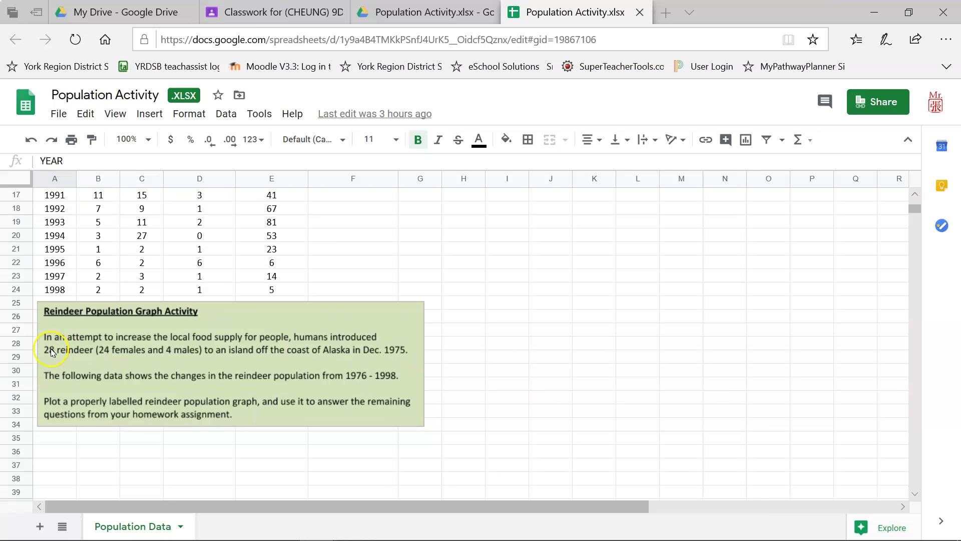
{"action": "scroll", "coordinate": [170, 350], "scroll_direction": "up", "scroll_amount": 5}
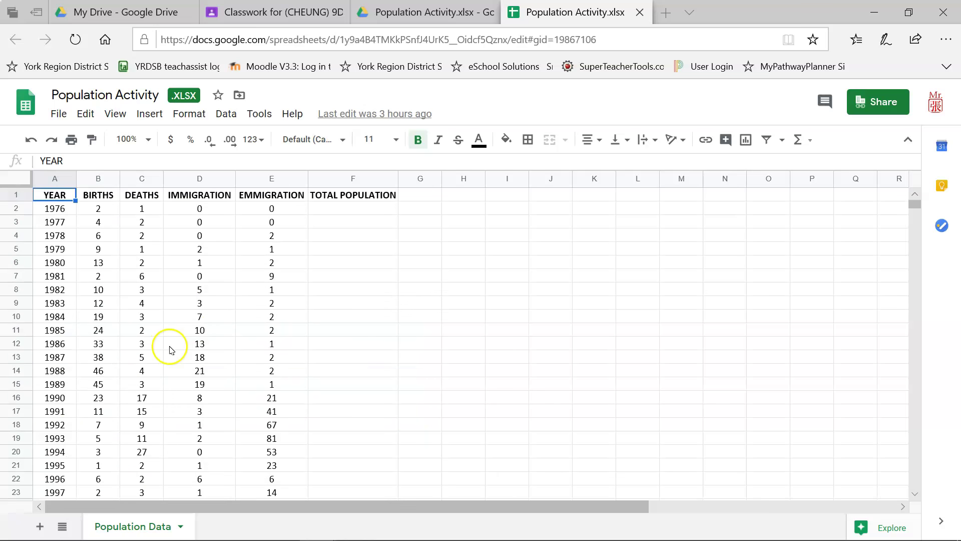
Switch to Calculator and compute the 1976 reindeer population as 28 + 2 - 1 + 0 - 0.
{"action": "left_click", "coordinate": [353, 208]}
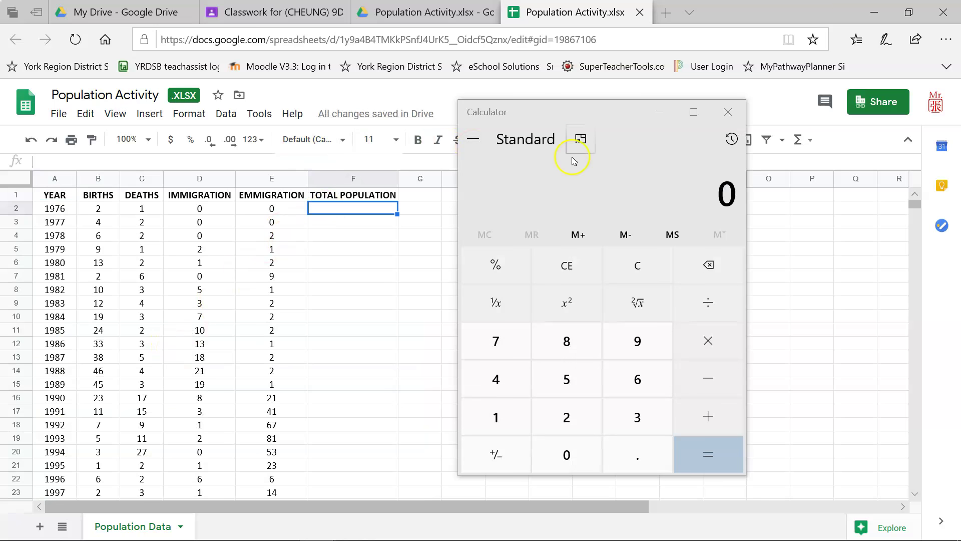
{"action": "left_click", "coordinate": [571, 408]}
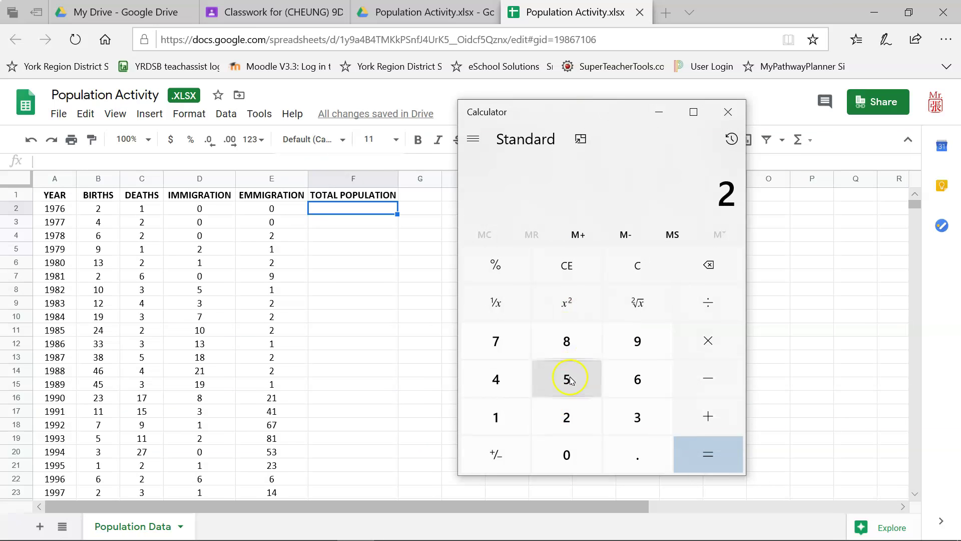
{"action": "left_click", "coordinate": [569, 345]}
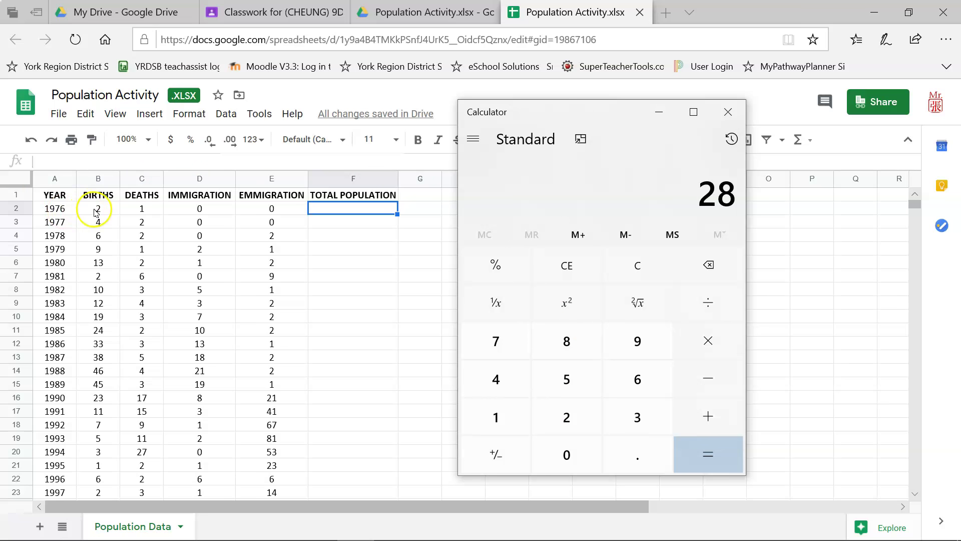
{"action": "left_click", "coordinate": [701, 417]}
{"action": "left_click", "coordinate": [585, 418]}
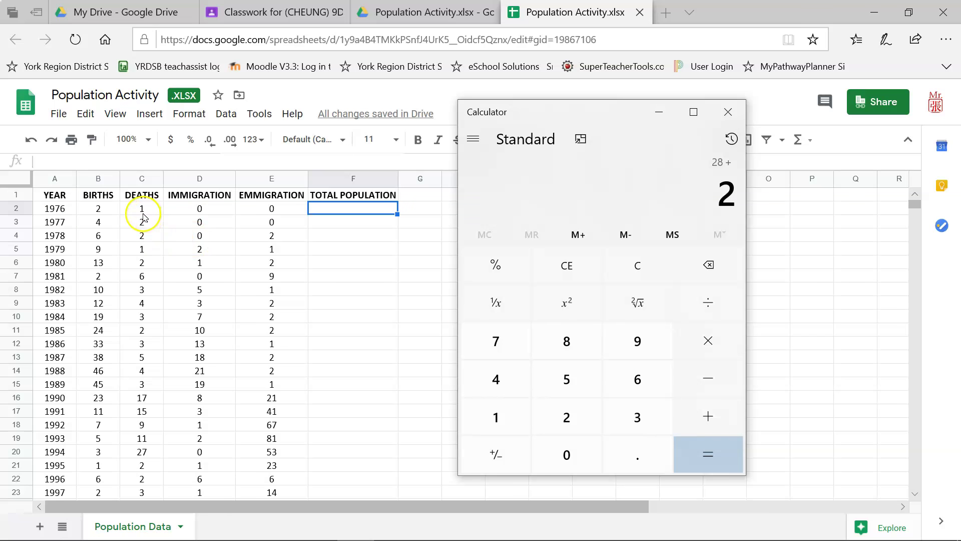
{"action": "left_click", "coordinate": [702, 376]}
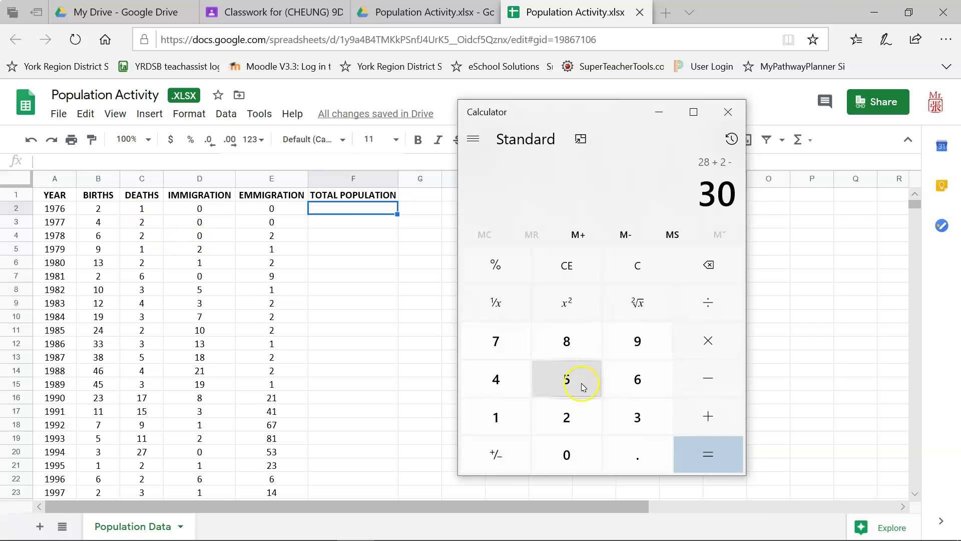
{"action": "left_click", "coordinate": [518, 414]}
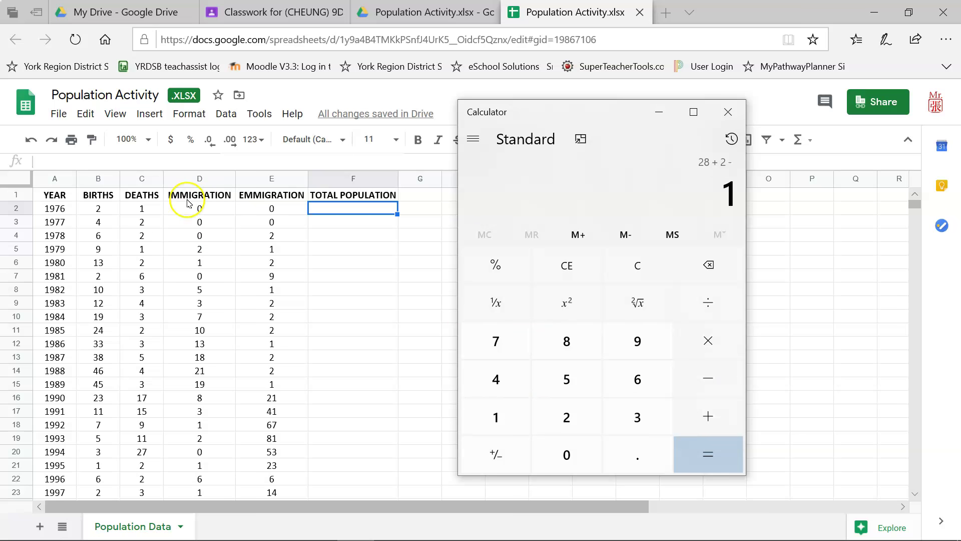
{"action": "left_click", "coordinate": [710, 415]}
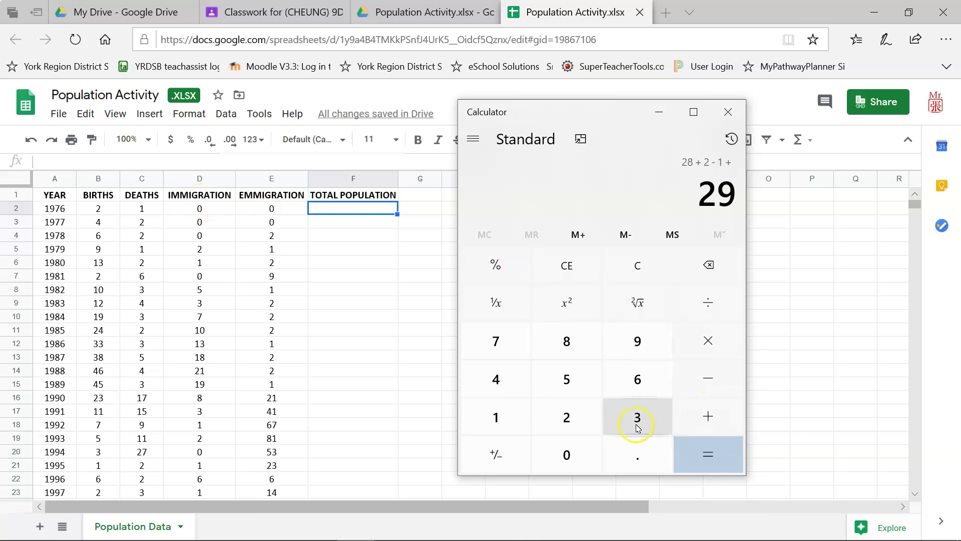
{"action": "left_click", "coordinate": [587, 454]}
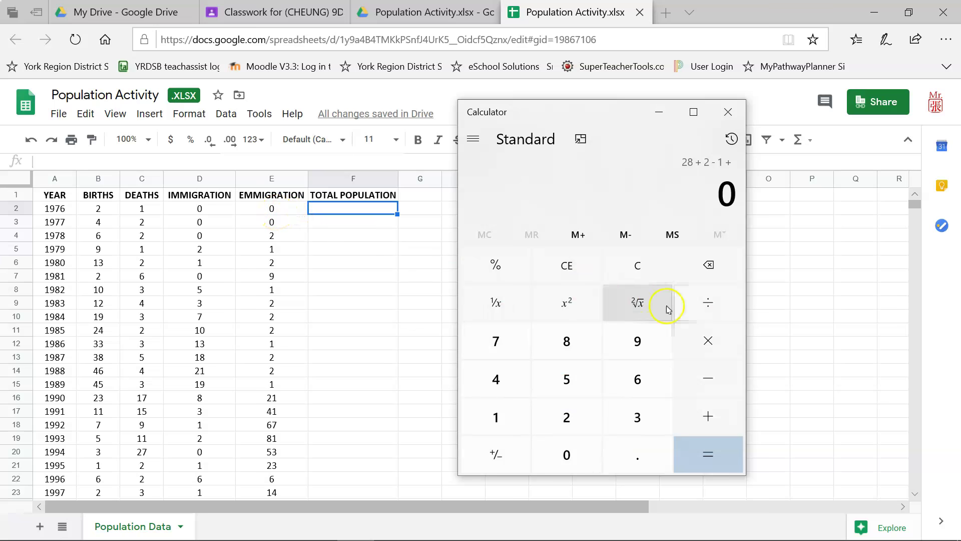
{"action": "left_click", "coordinate": [714, 373]}
{"action": "left_click", "coordinate": [581, 447]}
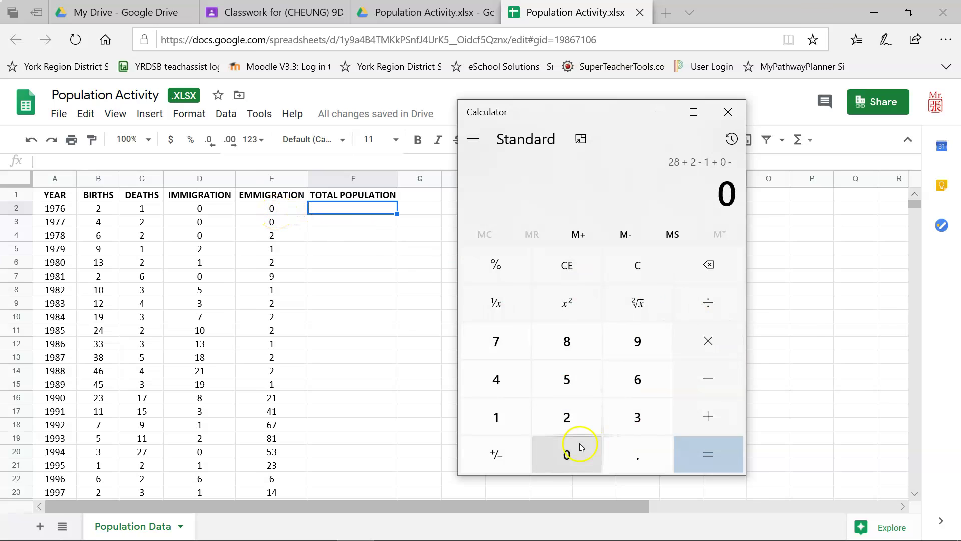
{"action": "left_click", "coordinate": [701, 448]}
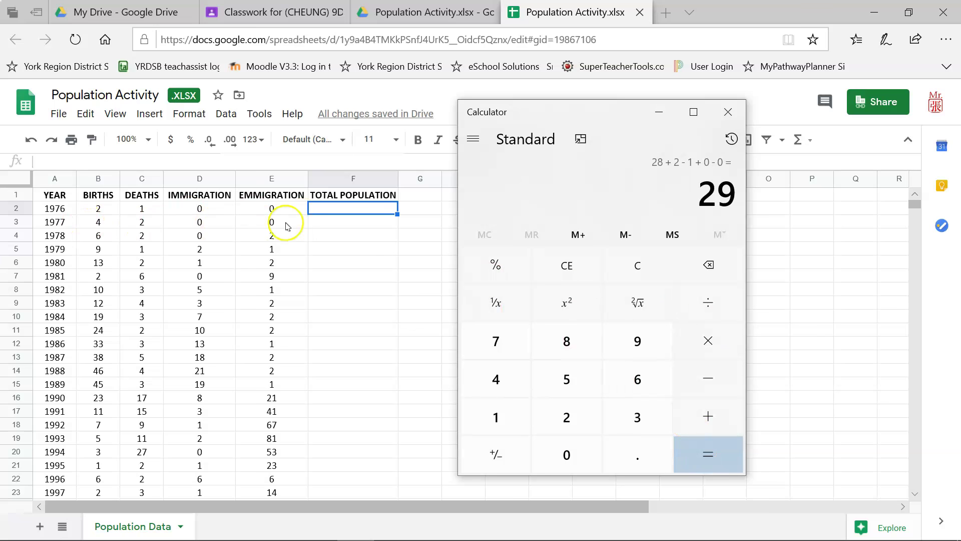
Enter 29 as the 1976 total population in cell F2 of the Google Sheets table.
{"action": "left_click", "coordinate": [354, 214]}
{"action": "type", "text": "29"}
{"action": "left_click", "coordinate": [431, 281]}
Switch back to Calculator and compute the 1977 population as 29 + 4 - 2.
{"action": "key", "text": "alt+Tab"}
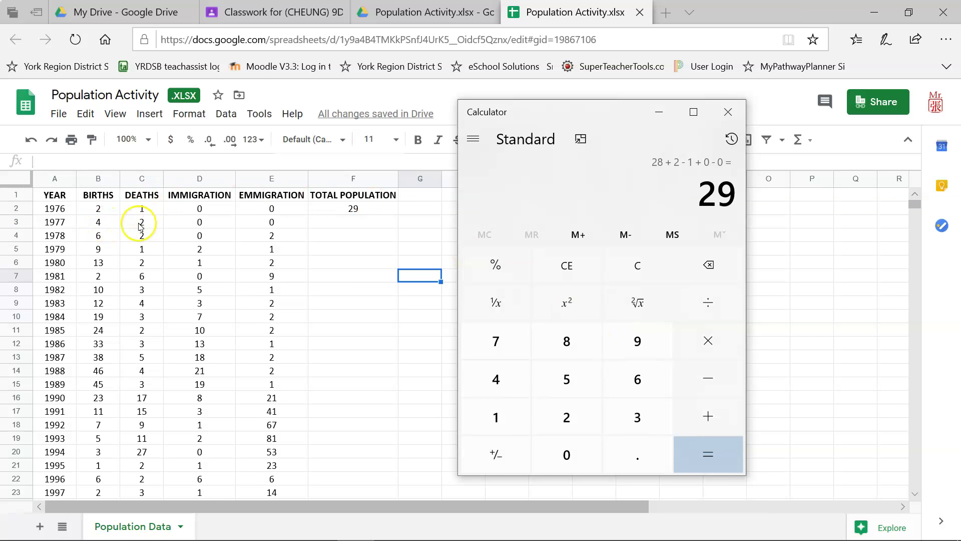
{"action": "left_click", "coordinate": [700, 416]}
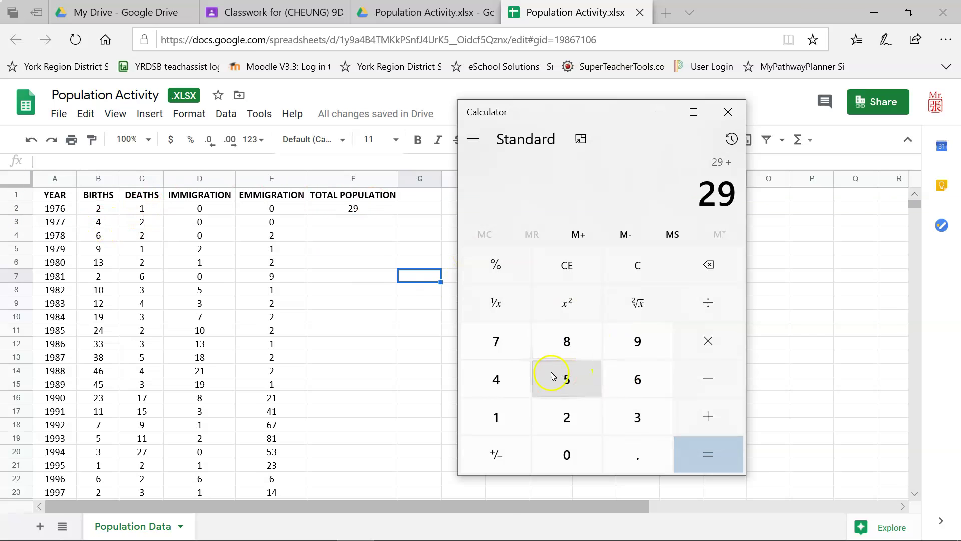
{"action": "left_click", "coordinate": [517, 380]}
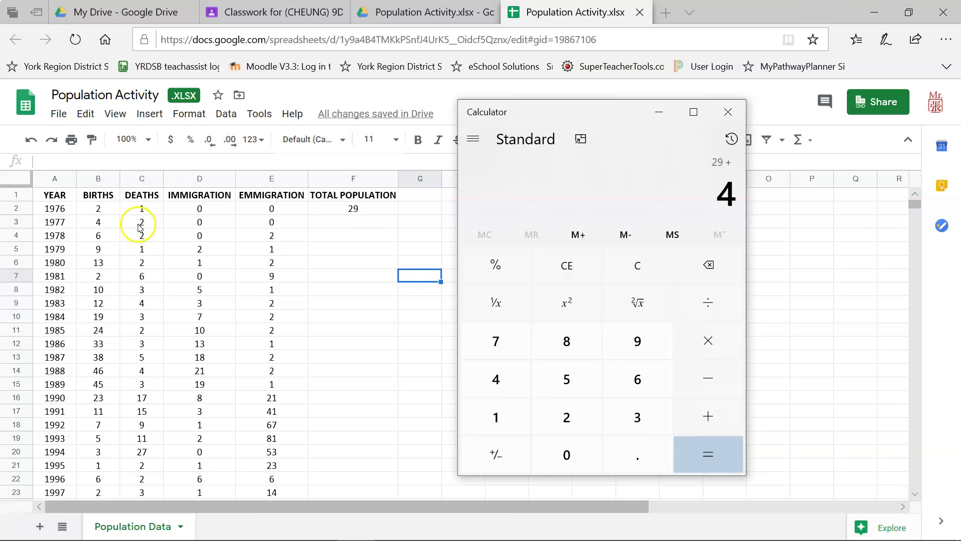
{"action": "left_click", "coordinate": [708, 375]}
{"action": "left_click", "coordinate": [581, 418]}
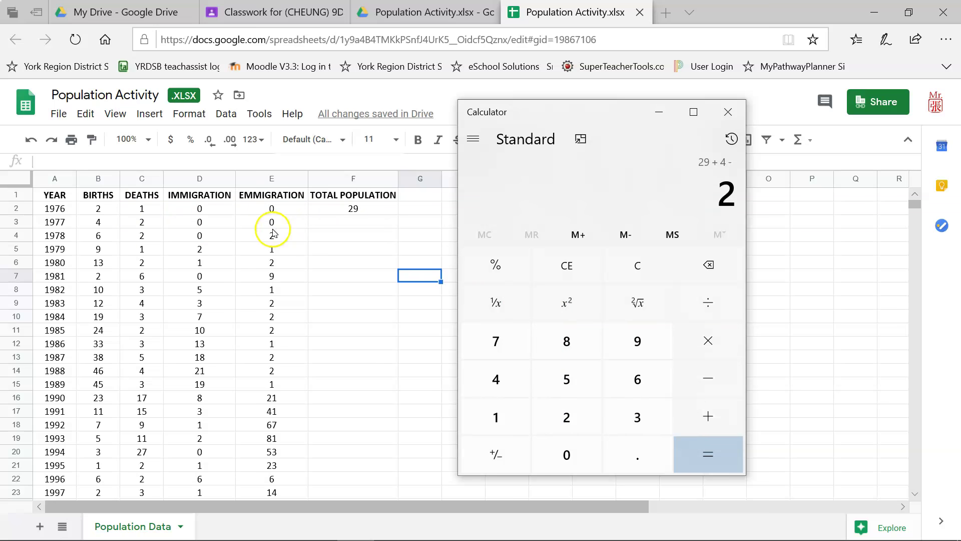
{"action": "left_click", "coordinate": [711, 454]}
Enter 31 as the 1977 total population in cell F3 of the spreadsheet.
{"action": "left_click", "coordinate": [360, 223]}
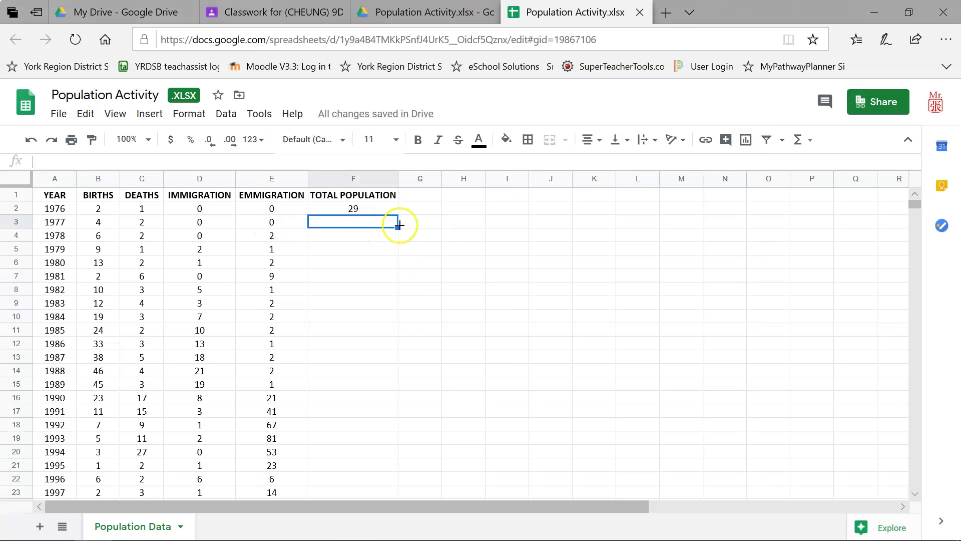
{"action": "type", "text": "1"}
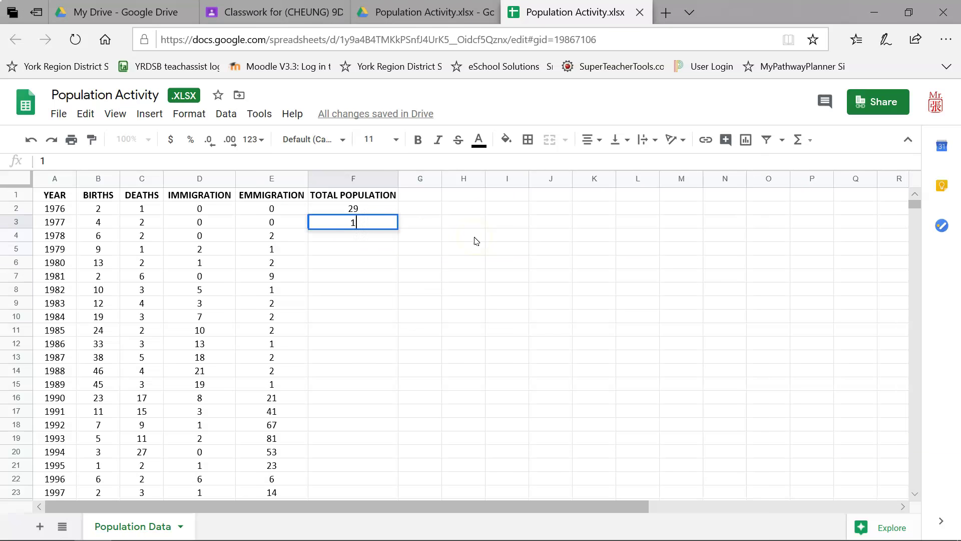
{"action": "type", "text": "31"}
{"action": "key", "text": "Return"}
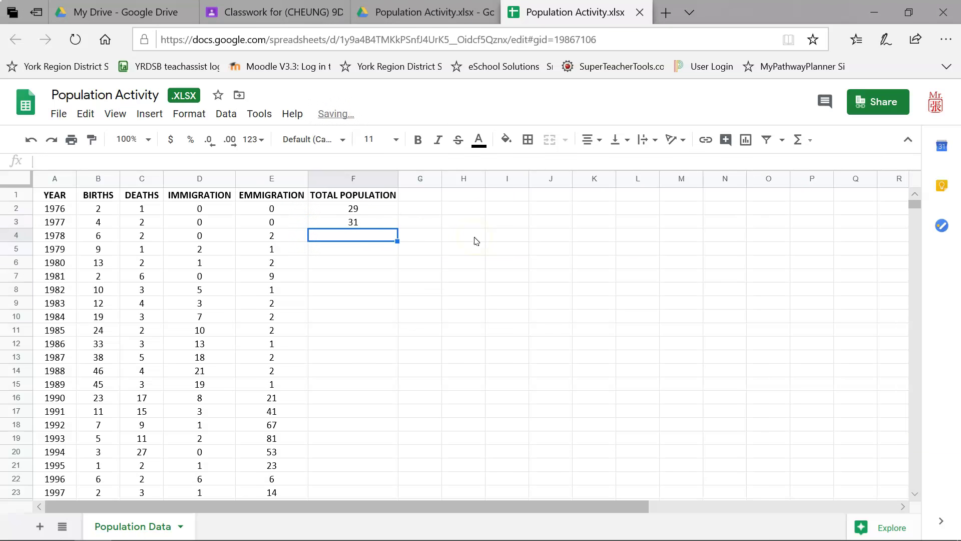
Return to Calculator and compute the 1978 population as 31 + 6 - 2 + 0 - 2.
{"action": "key", "text": "alt+Tab"}
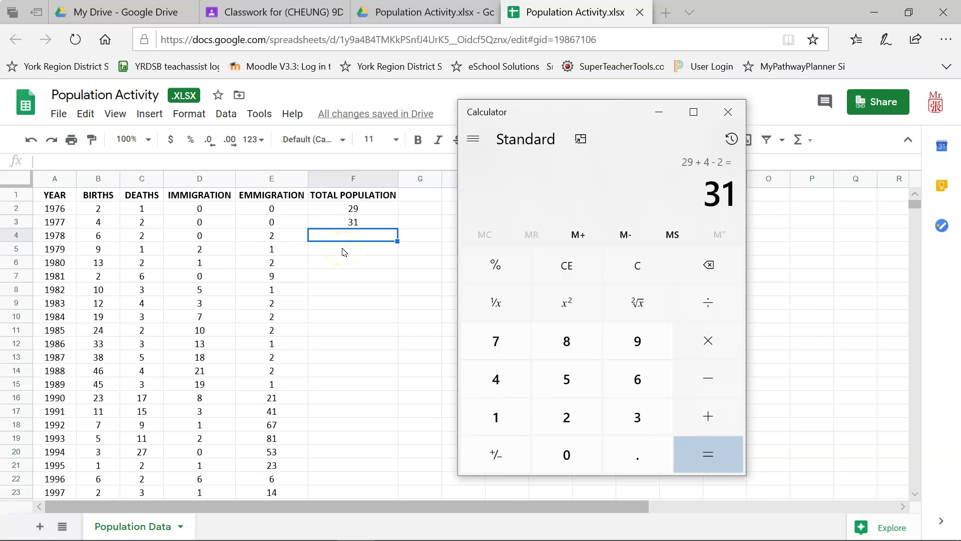
{"action": "left_click", "coordinate": [370, 236]}
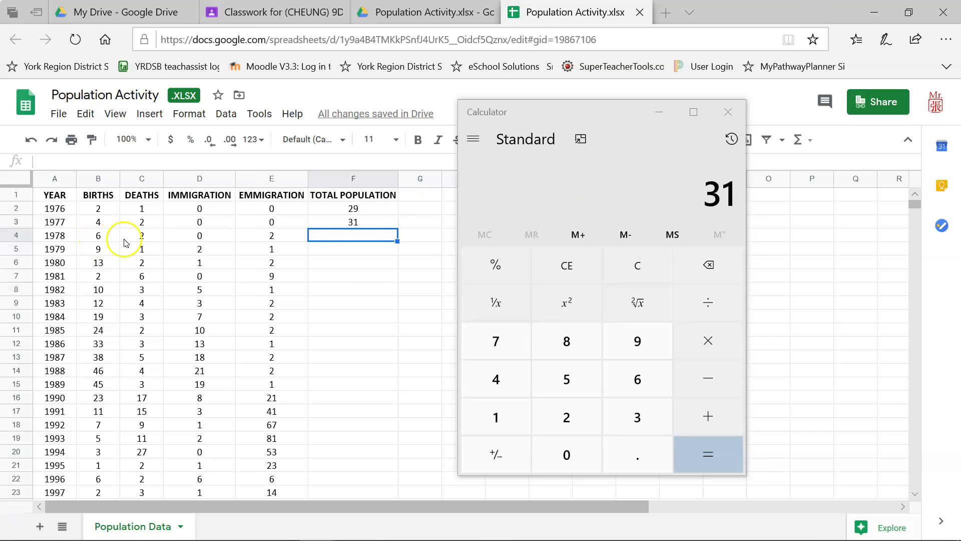
{"action": "left_click", "coordinate": [690, 416]}
{"action": "left_click", "coordinate": [653, 387]}
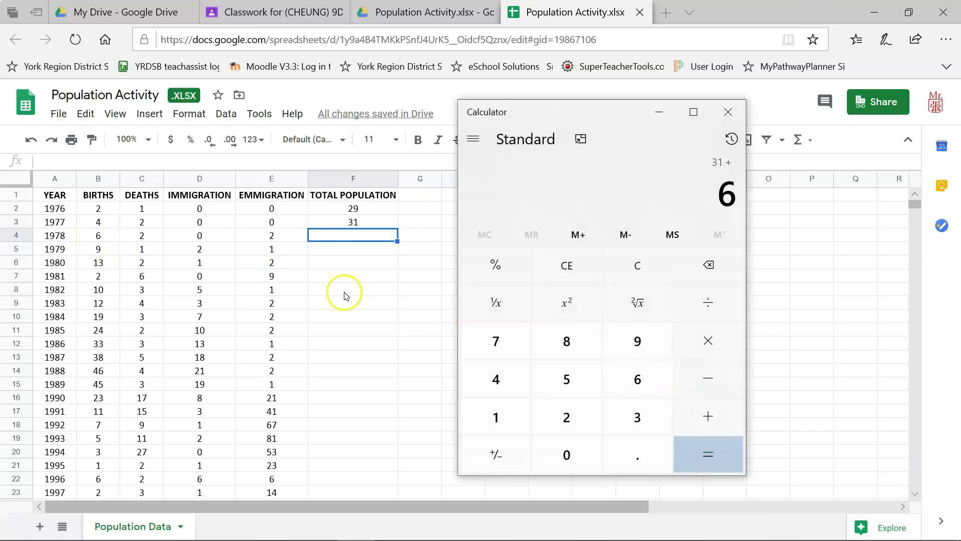
{"action": "left_click", "coordinate": [685, 380]}
{"action": "left_click", "coordinate": [582, 421]}
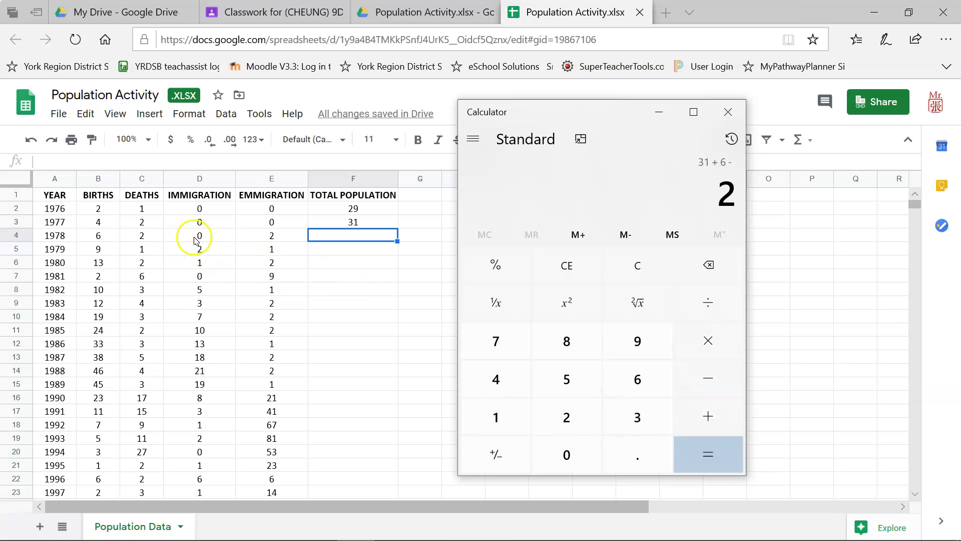
{"action": "left_click", "coordinate": [706, 416]}
{"action": "left_click", "coordinate": [568, 453]}
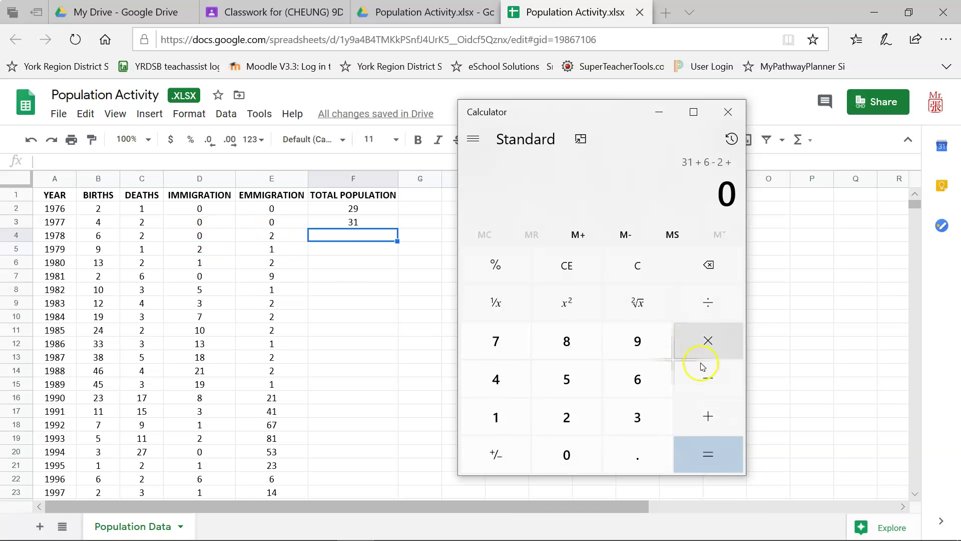
{"action": "left_click", "coordinate": [704, 379]}
{"action": "left_click", "coordinate": [571, 413]}
{"action": "left_click", "coordinate": [720, 448]}
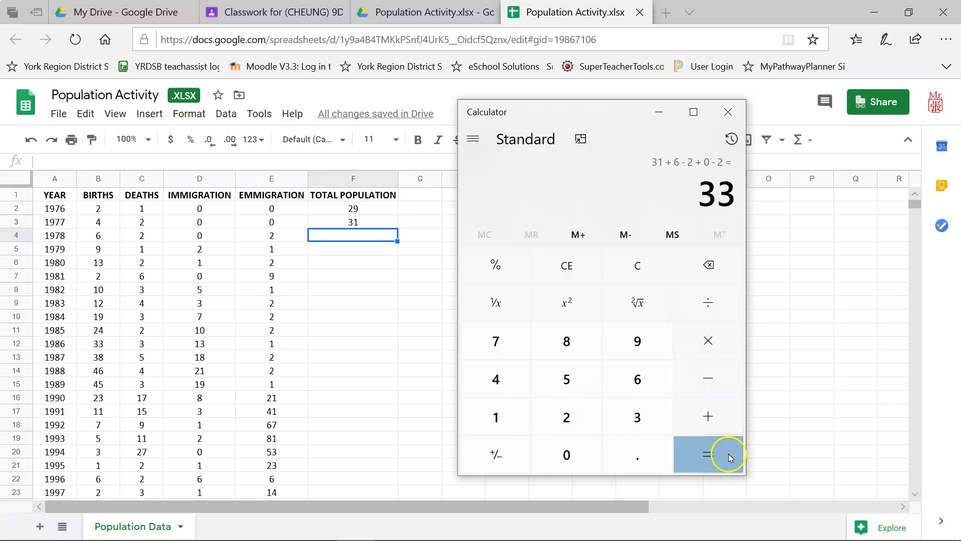
Enter 33 as the 1978 total population in cell F4, then bring Calculator back up.
{"action": "left_click", "coordinate": [371, 237]}
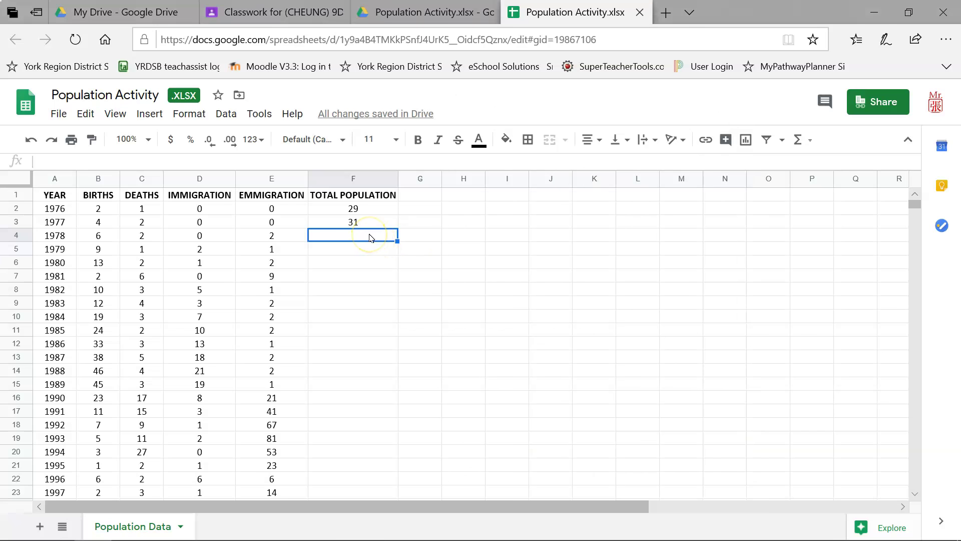
{"action": "type", "text": "33"}
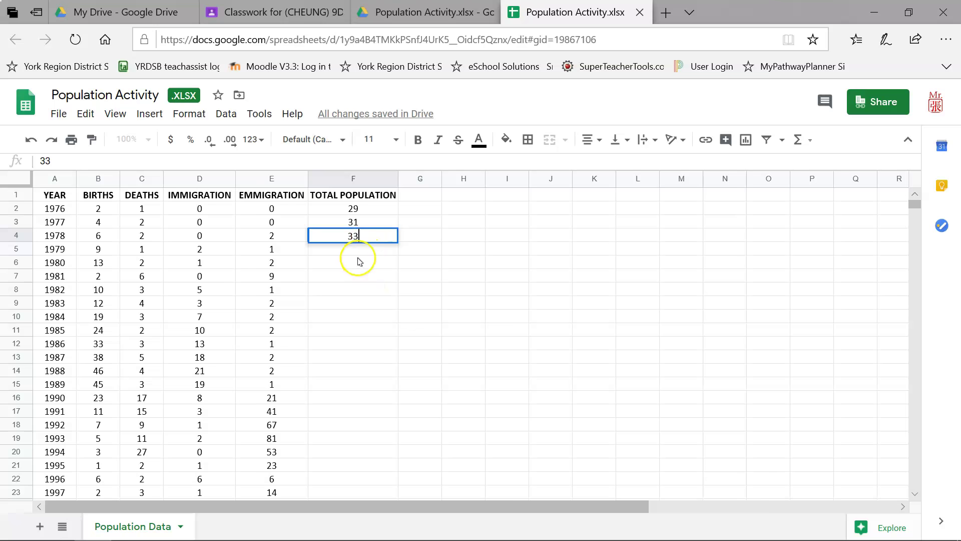
{"action": "key", "text": "Return"}
{"action": "key", "text": "alt+Tab"}
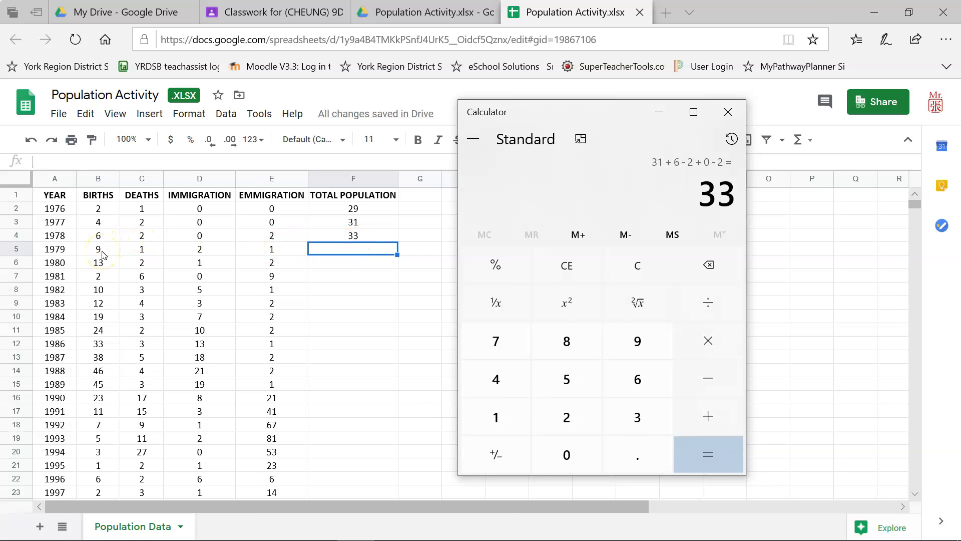
Compute the 1979 population in Calculator by continuing from the 1978 total: 33 + 9 - 1 + 2 - 1.
{"action": "left_click", "coordinate": [707, 408]}
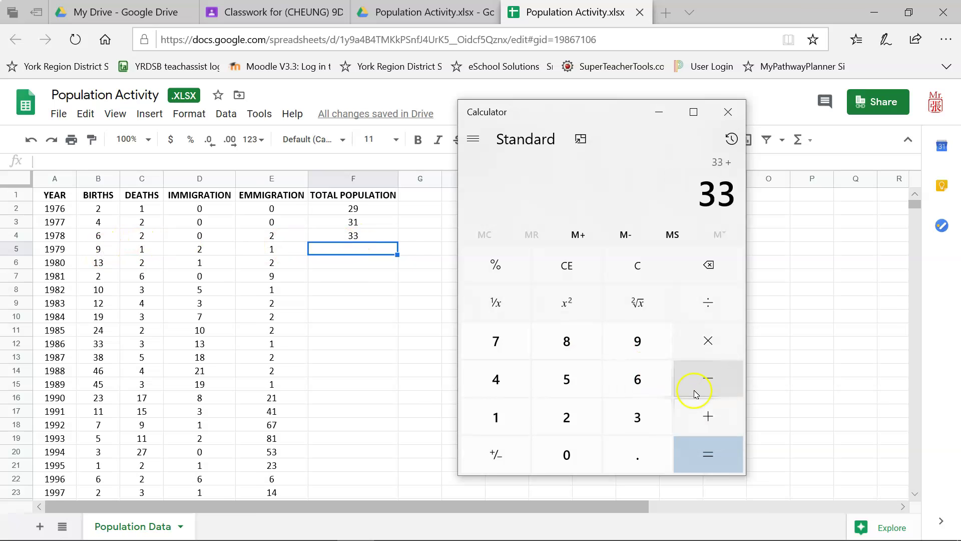
{"action": "left_click", "coordinate": [657, 346]}
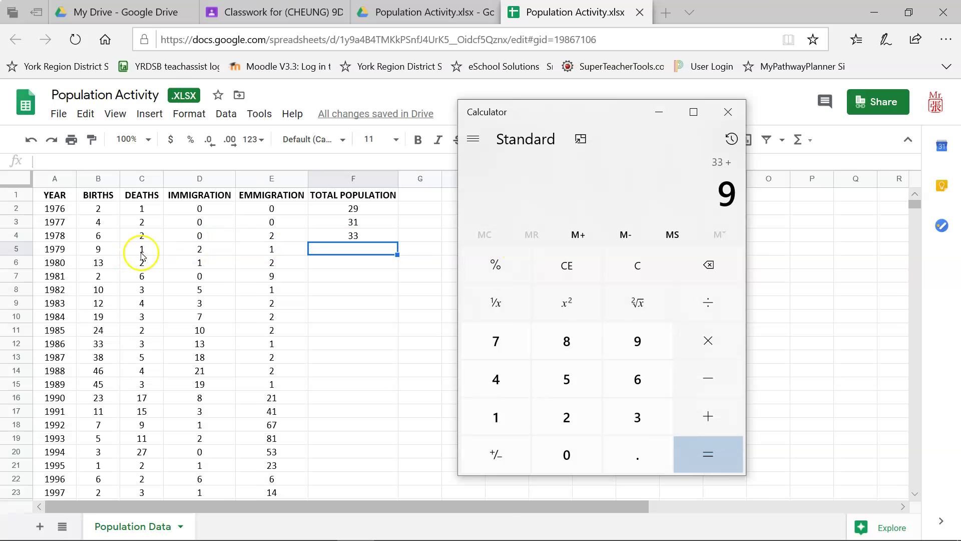
{"action": "left_click", "coordinate": [708, 378]}
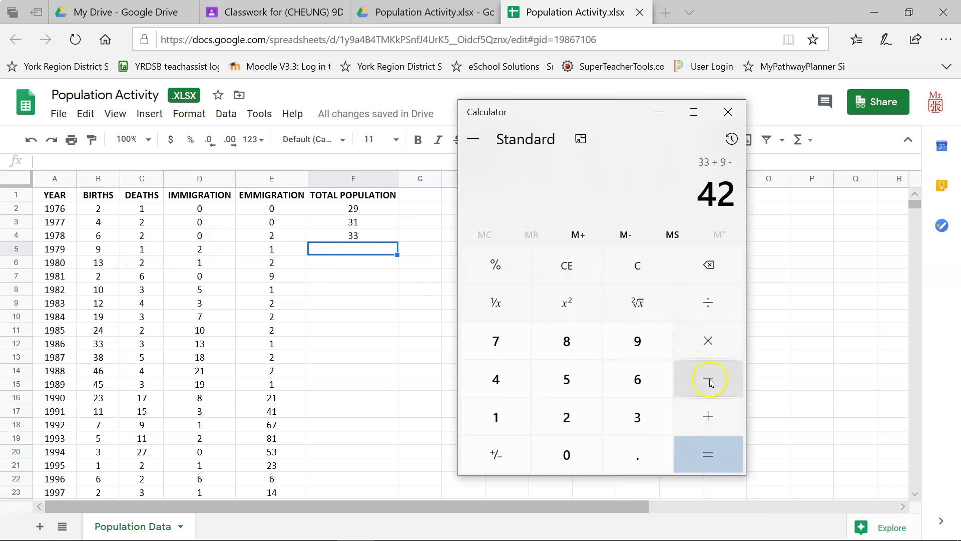
{"action": "left_click", "coordinate": [513, 418]}
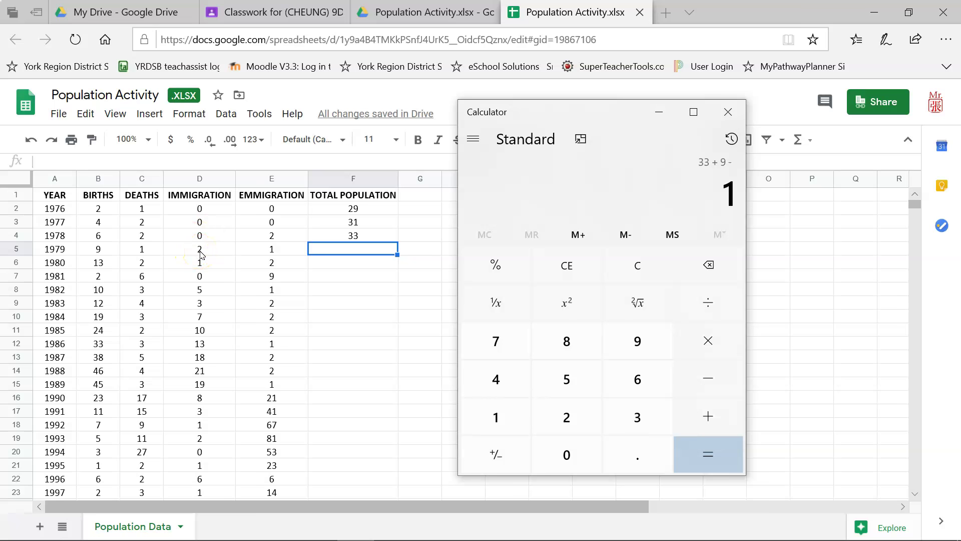
{"action": "left_click", "coordinate": [708, 416]}
{"action": "left_click", "coordinate": [569, 416]}
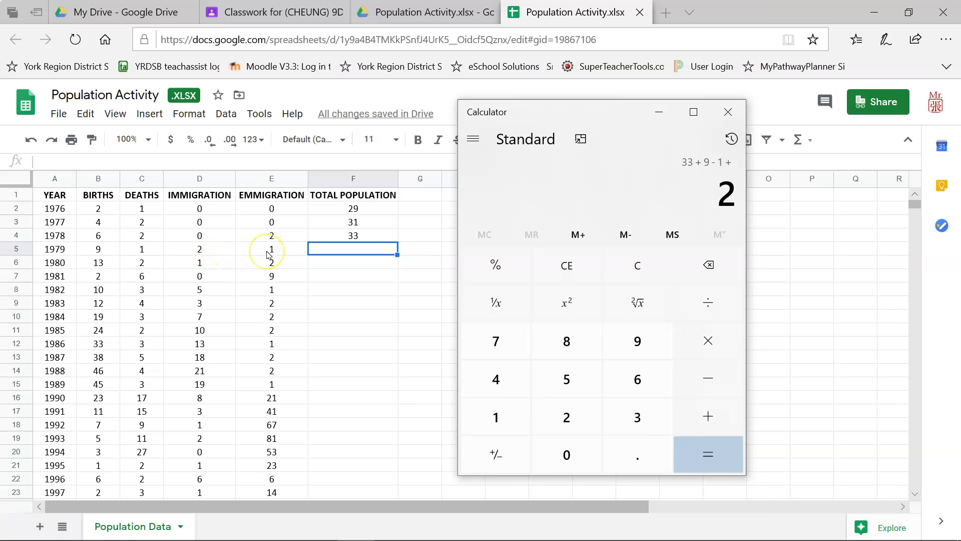
{"action": "left_click", "coordinate": [708, 378]}
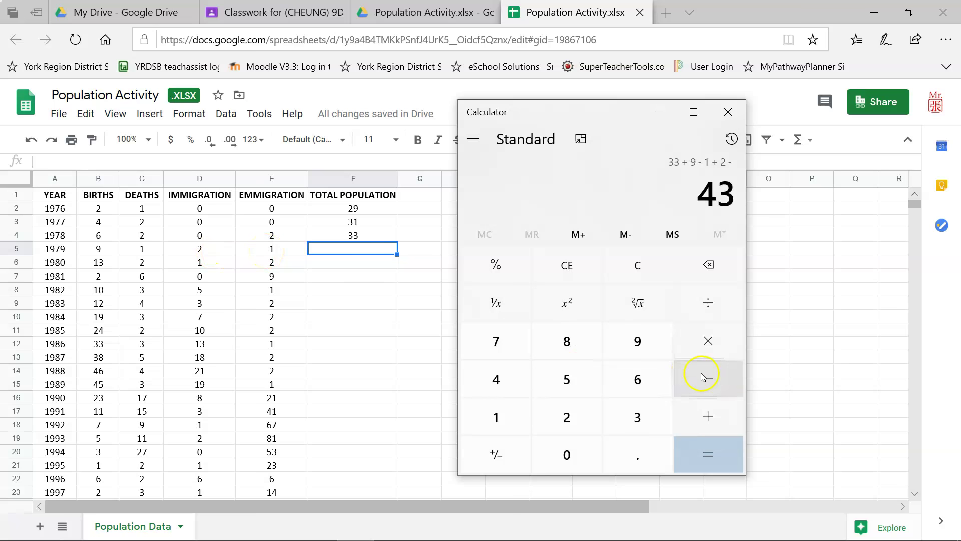
{"action": "left_click", "coordinate": [497, 415]}
{"action": "left_click", "coordinate": [719, 457]}
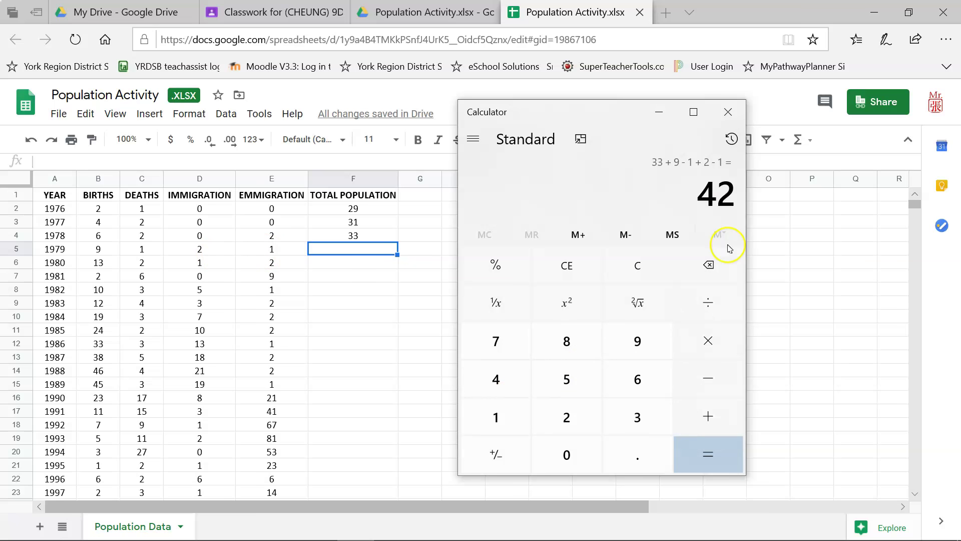
Return to the spreadsheet and enter 42 as the 1979 total population in cell F5.
{"action": "left_click", "coordinate": [376, 257]}
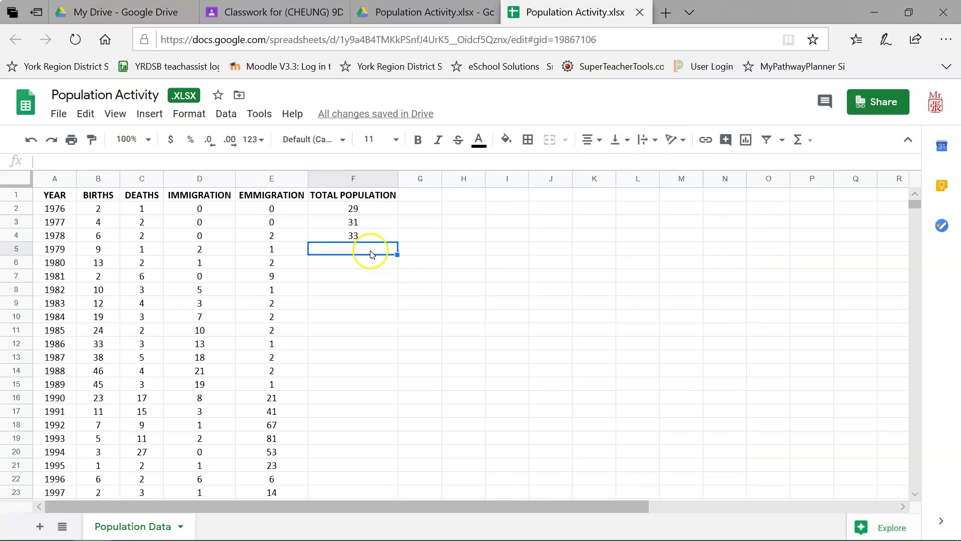
{"action": "double_click", "coordinate": [371, 250]}
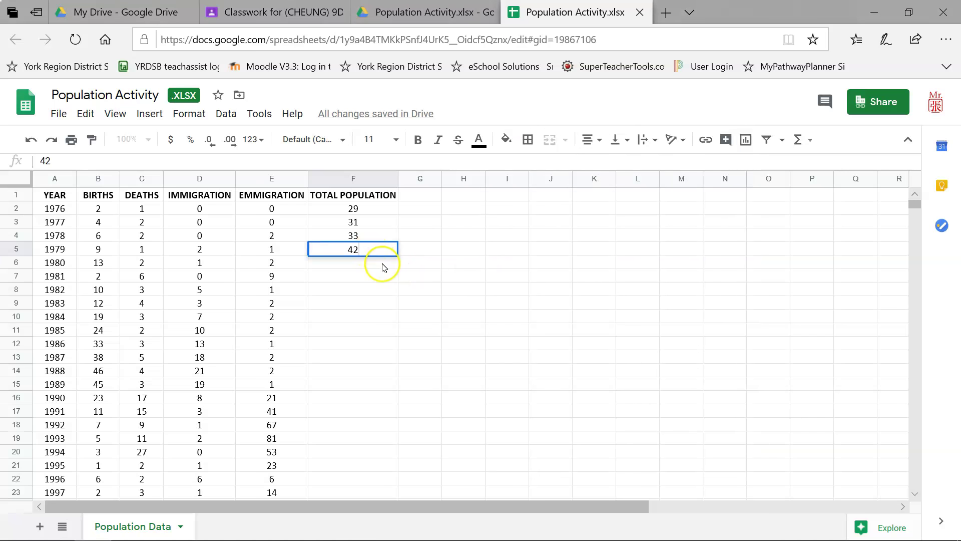
{"action": "key", "text": "Return"}
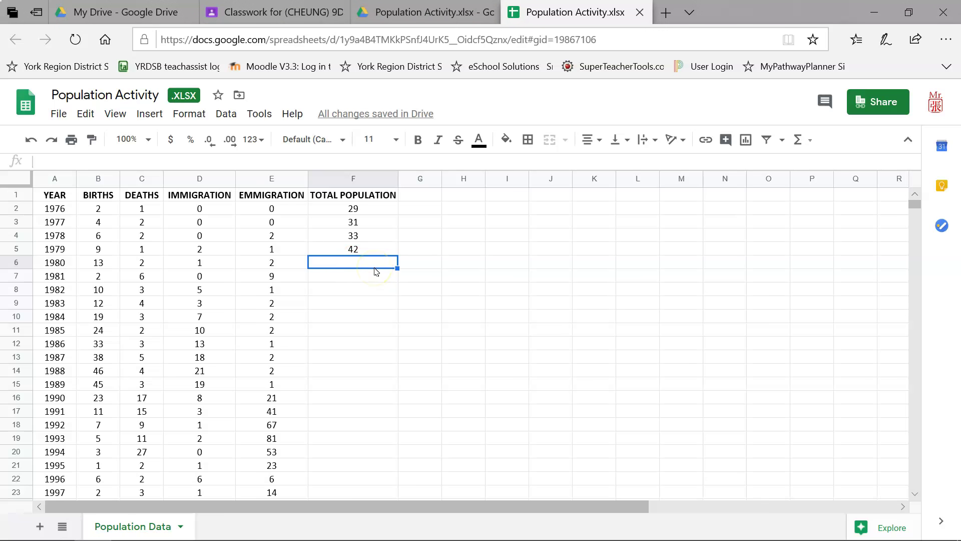
Enter the formula =F5+B6-C6+D6-E6 in cell F6 to calculate the 1980 total population.
{"action": "type", "text": "="}
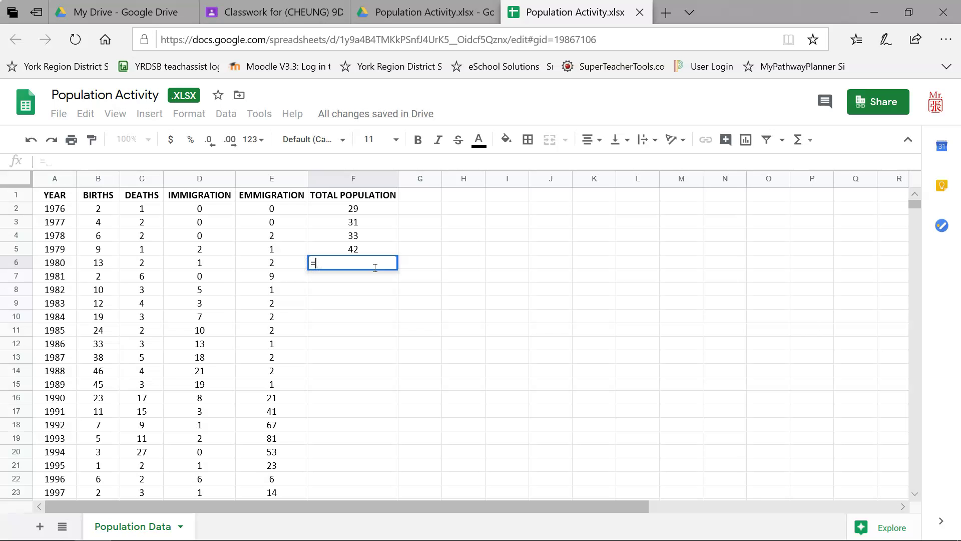
{"action": "left_click", "coordinate": [363, 252]}
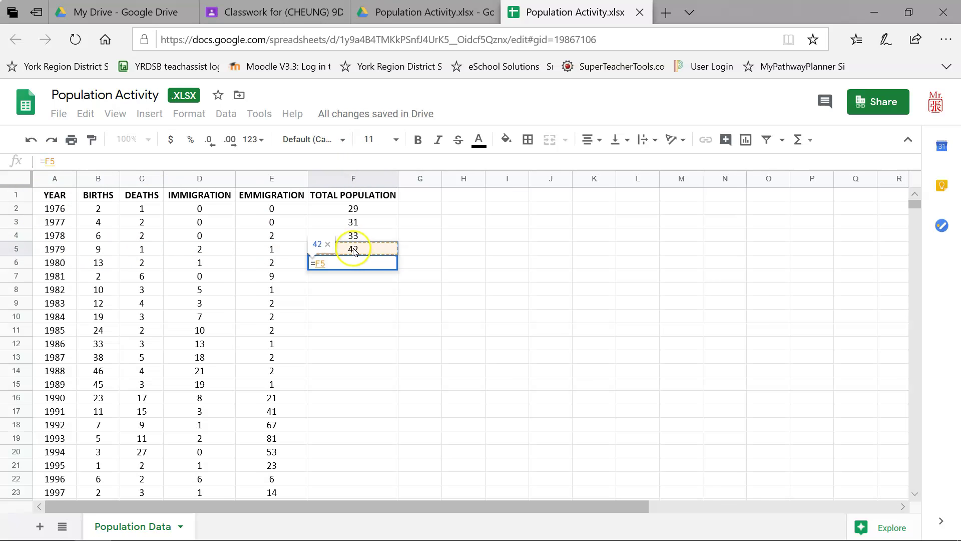
{"action": "type", "text": "+"}
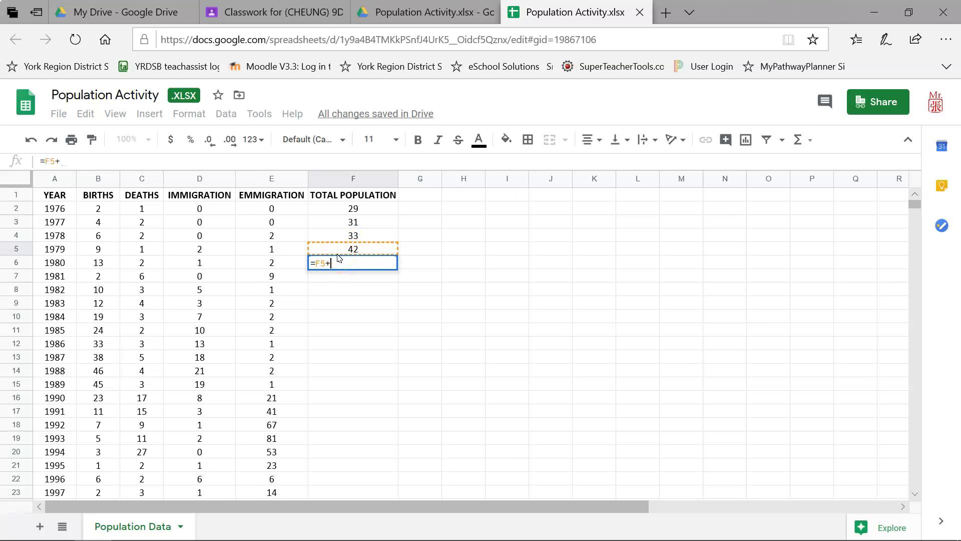
{"action": "left_click", "coordinate": [103, 268]}
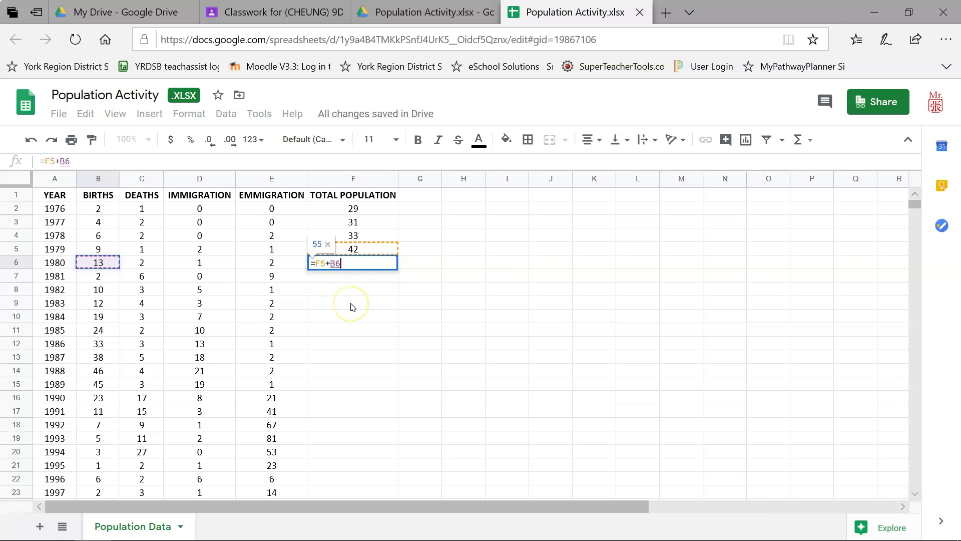
{"action": "type", "text": "-"}
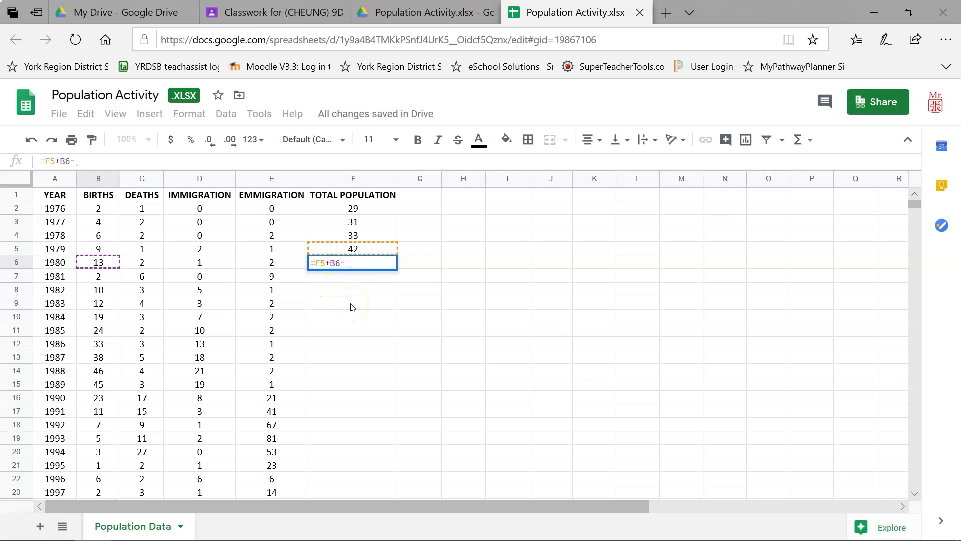
{"action": "left_click", "coordinate": [146, 265]}
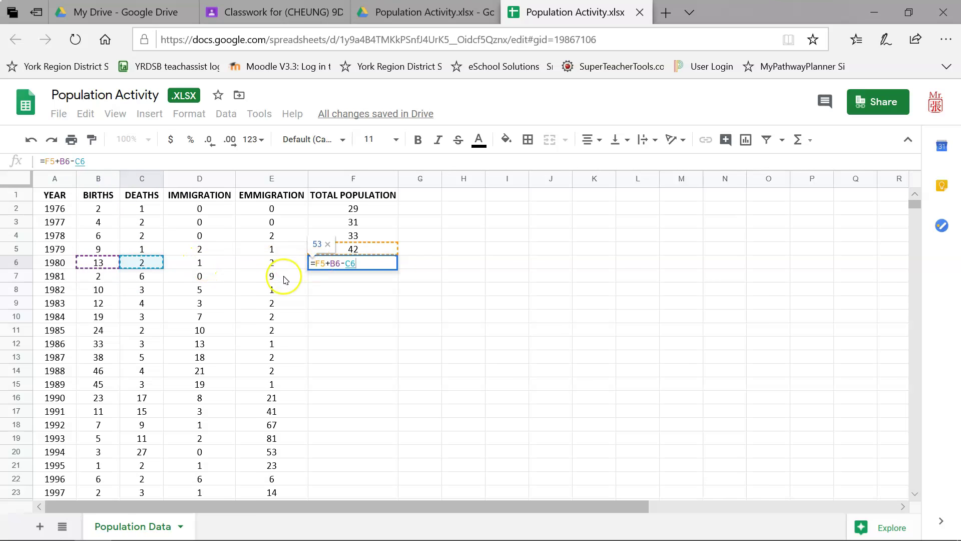
{"action": "type", "text": "+"}
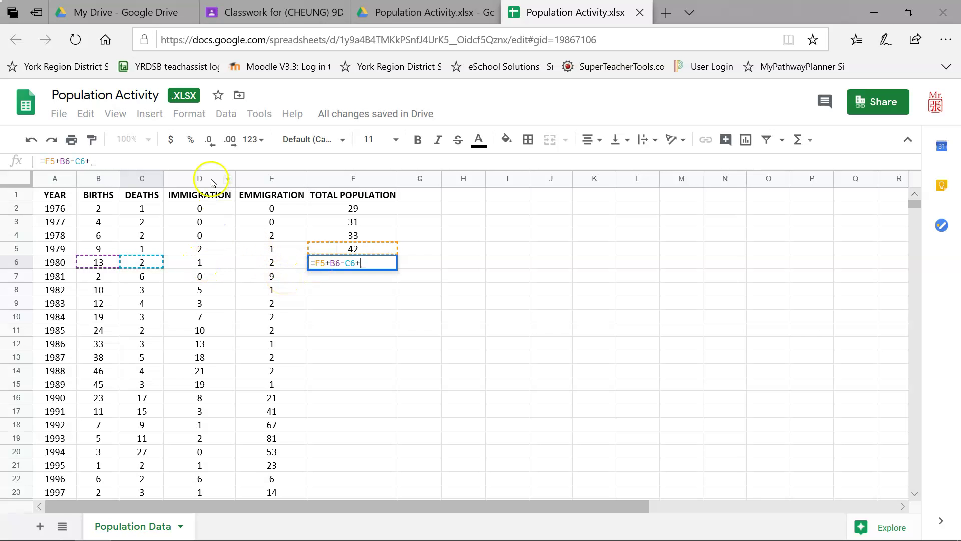
{"action": "left_click", "coordinate": [199, 265]}
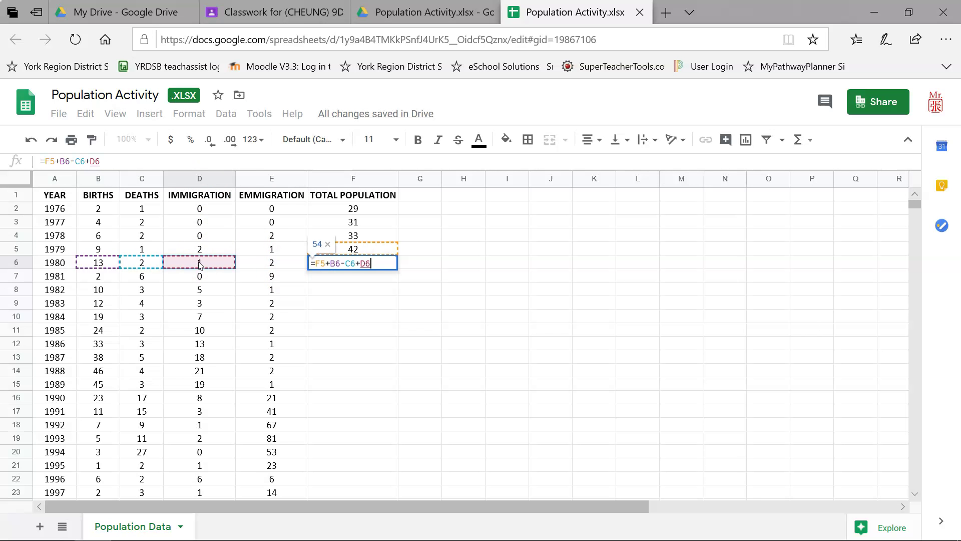
{"action": "left_click", "coordinate": [371, 260]}
{"action": "type", "text": "-"}
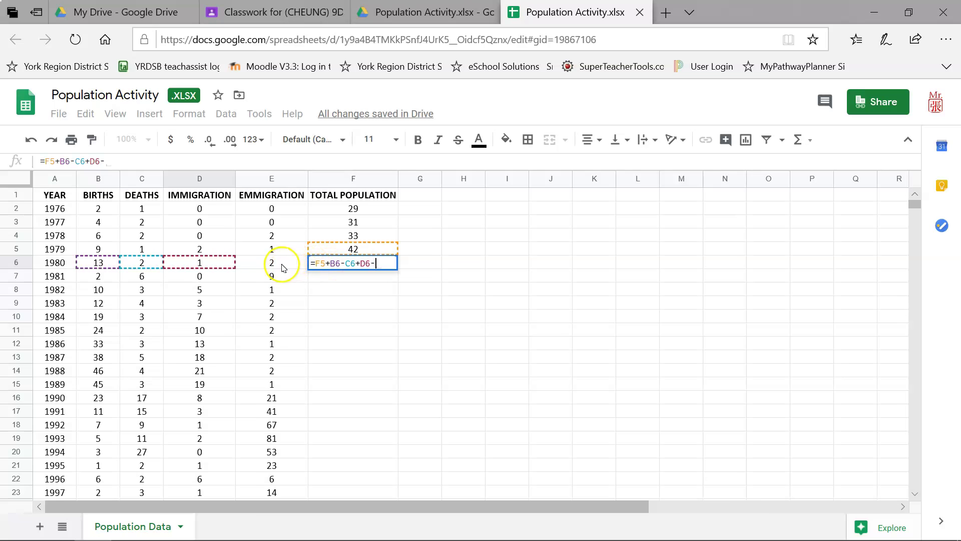
{"action": "left_click", "coordinate": [283, 268]}
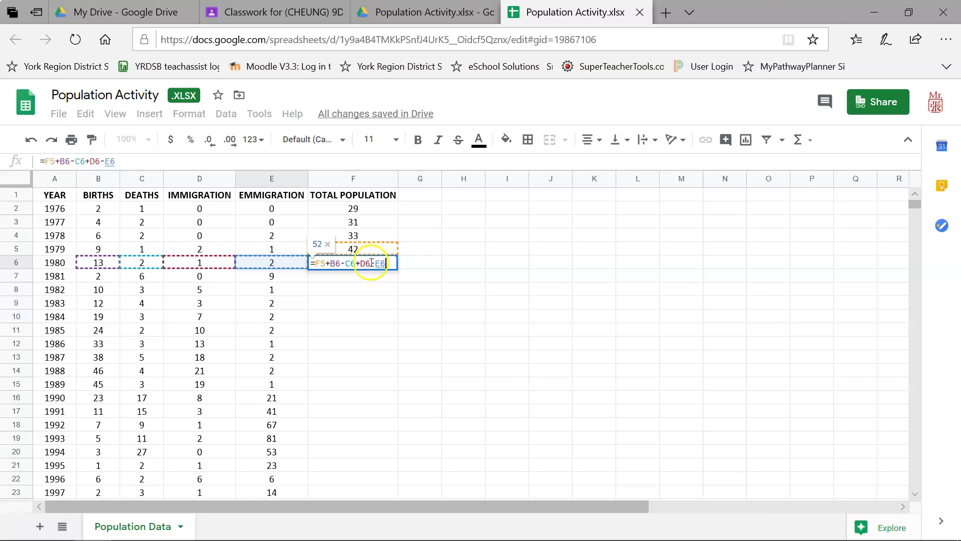
{"action": "key", "text": "Return"}
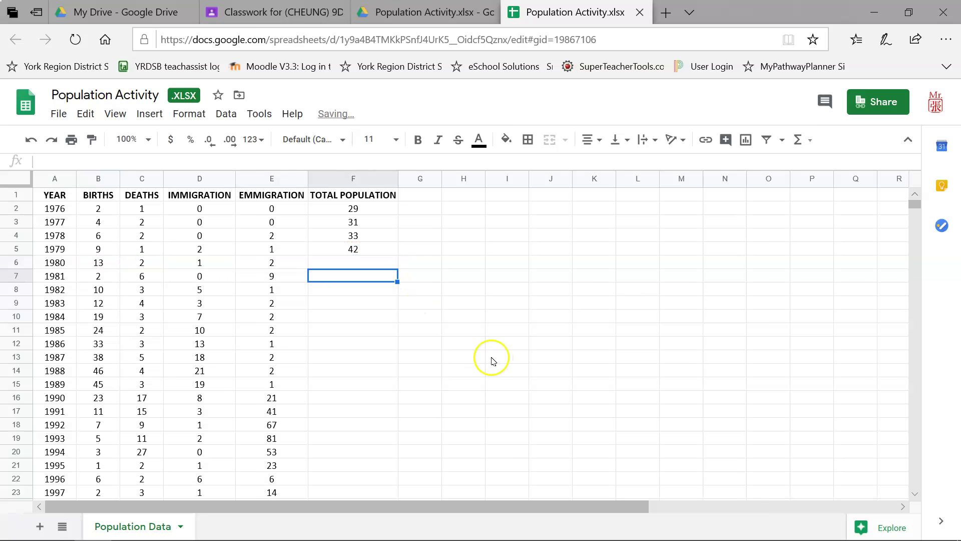
Fill the F6 formula down through F24 for the years up to 1998, and check the copied formulas in F7 and F8.
{"action": "left_click", "coordinate": [365, 266]}
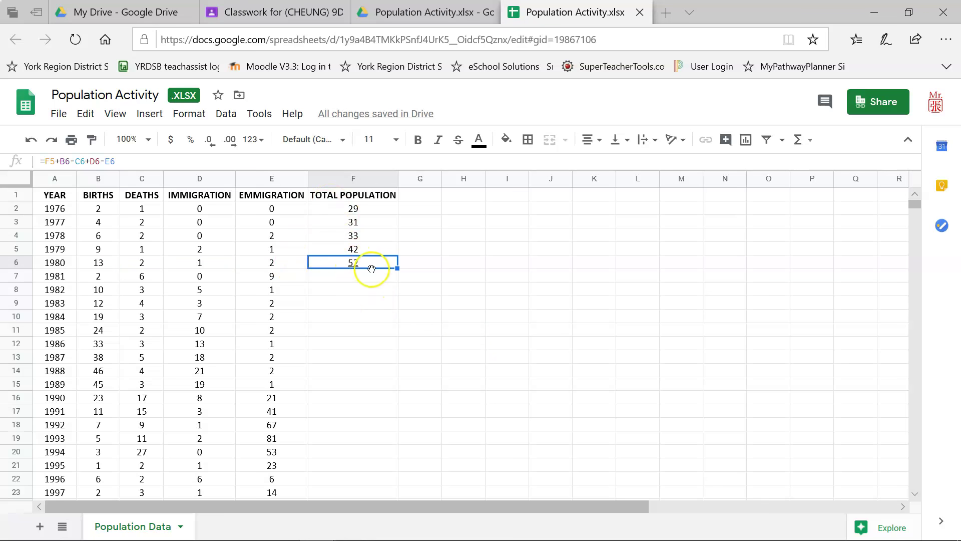
{"action": "scroll", "coordinate": [420, 273], "scroll_direction": "down", "scroll_amount": 1}
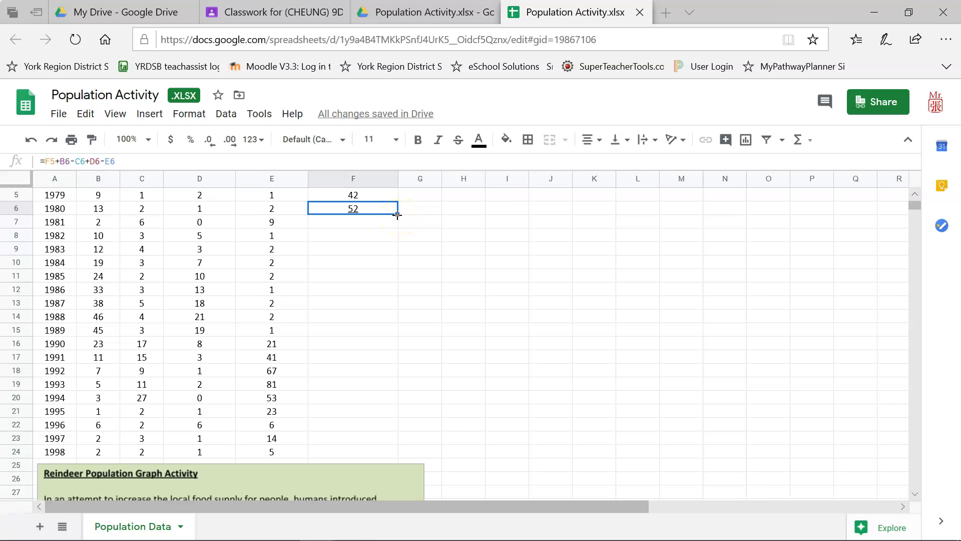
{"action": "left_click_drag", "start_coordinate": [397, 215], "coordinate": [388, 450]}
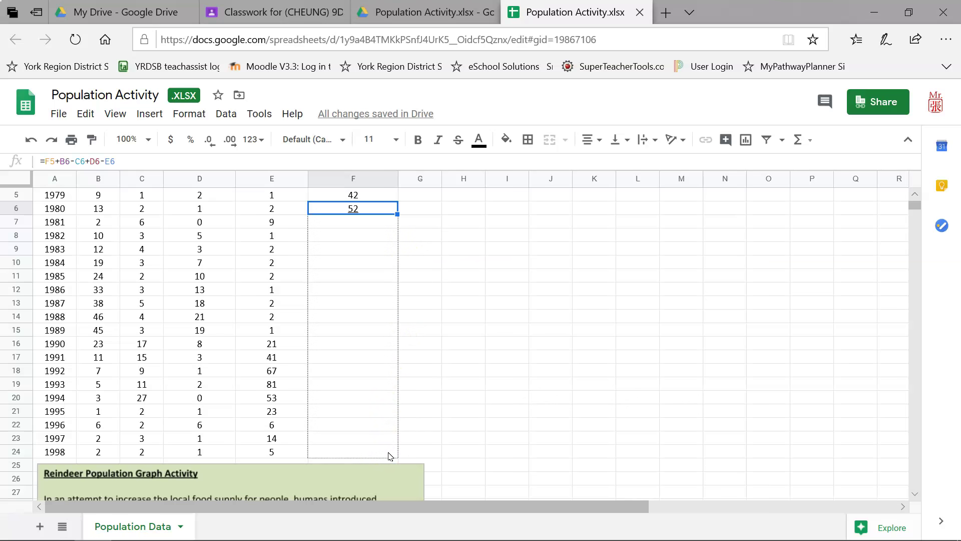
{"action": "left_click_drag", "start_coordinate": [391, 456], "coordinate": [390, 454]}
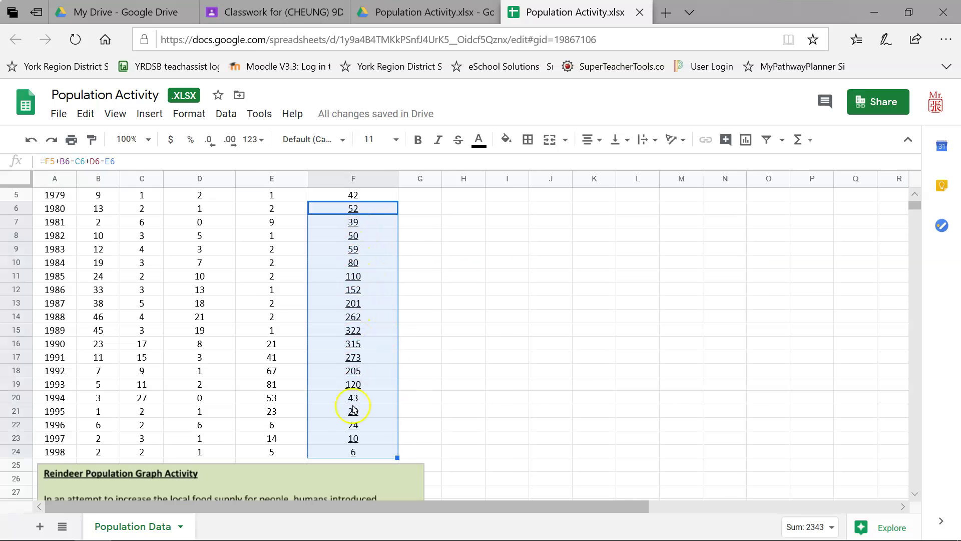
{"action": "left_click", "coordinate": [353, 225]}
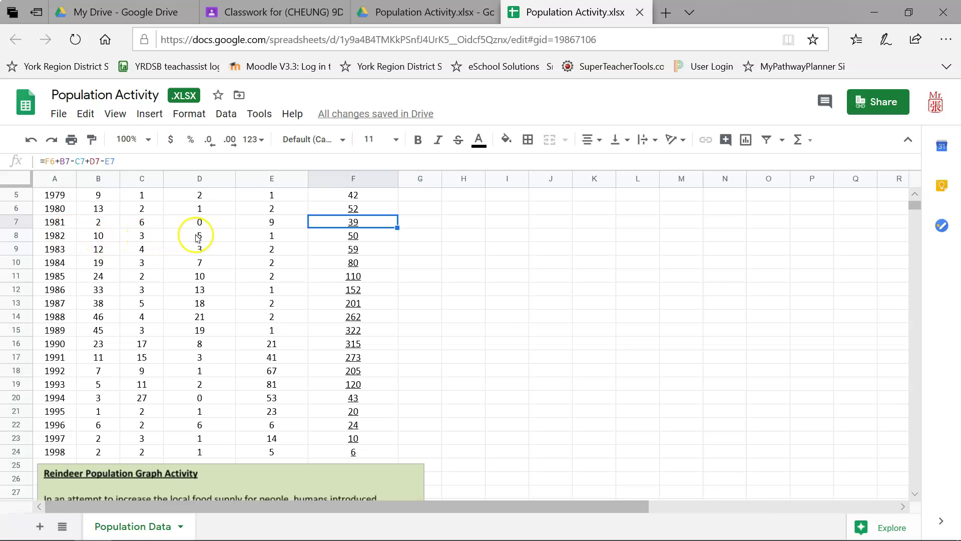
{"action": "left_click", "coordinate": [368, 238]}
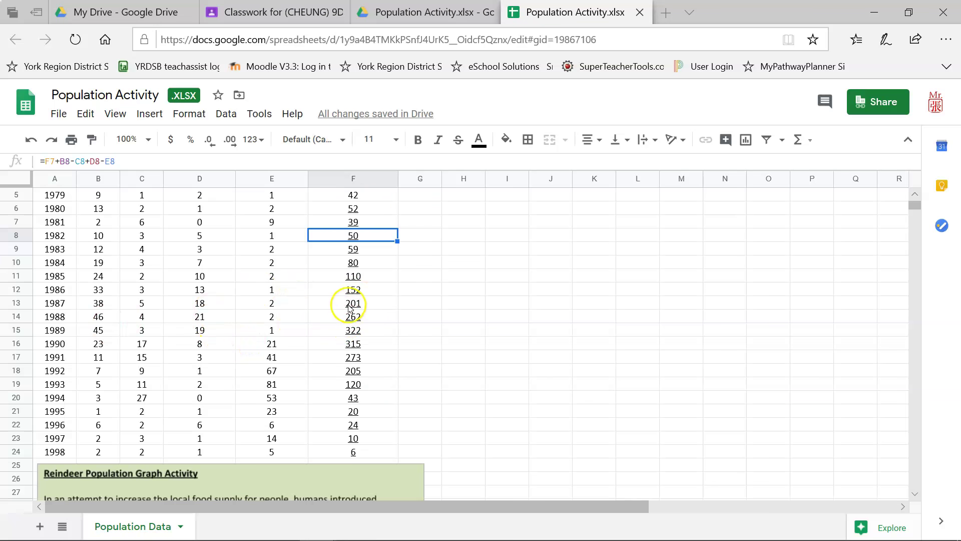
Insert a chart from the YEAR and TOTAL POPULATION columns, A1:A24 and F1:F24, and move it to its own sheet.
{"action": "scroll", "coordinate": [346, 313], "scroll_direction": "up", "scroll_amount": 2}
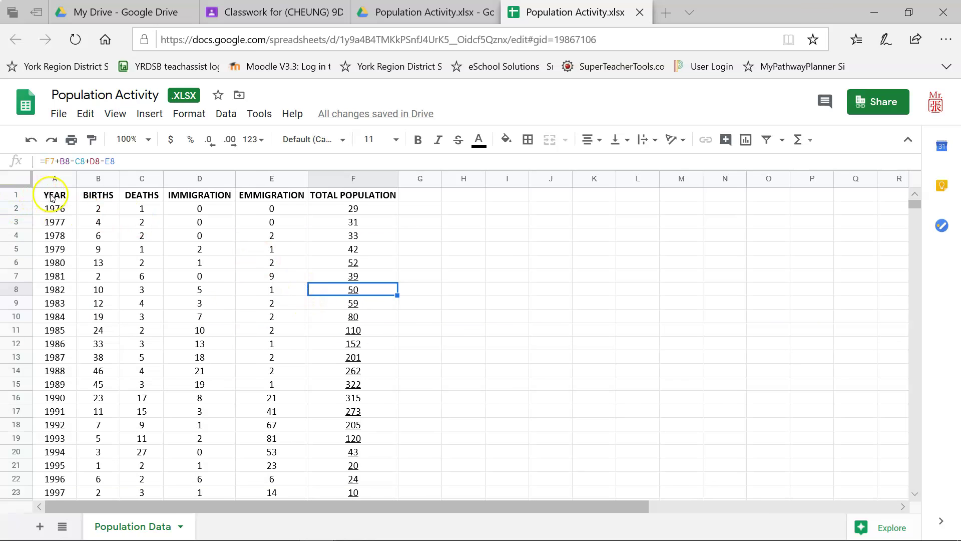
{"action": "left_click_drag", "start_coordinate": [54, 197], "coordinate": [55, 428]}
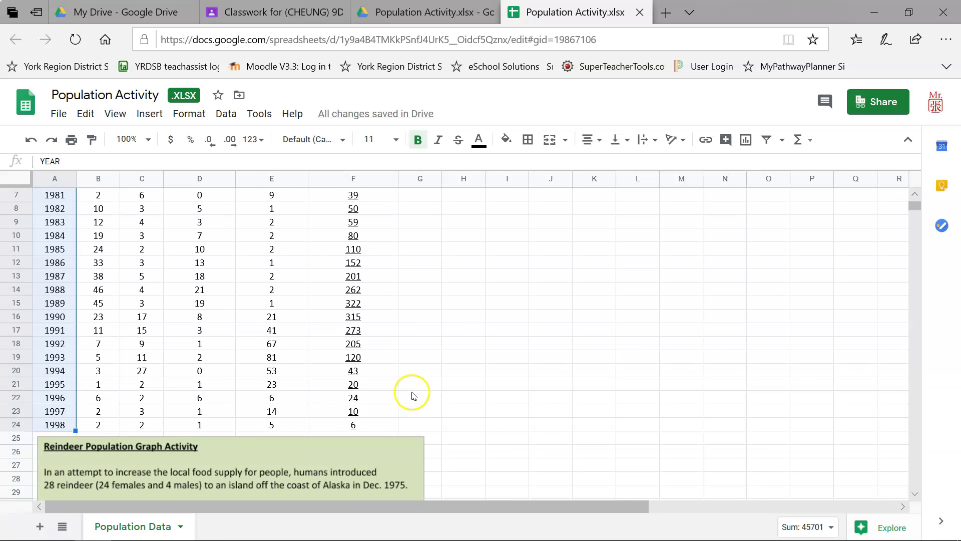
{"action": "scroll", "coordinate": [414, 394], "scroll_direction": "up", "scroll_amount": 3}
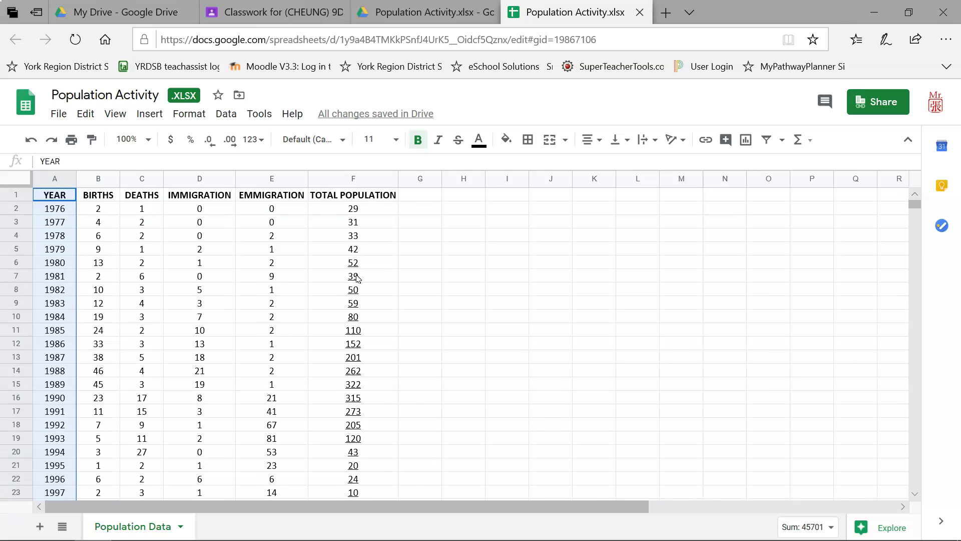
{"action": "left_click_drag", "start_coordinate": [345, 199], "coordinate": [354, 445]}
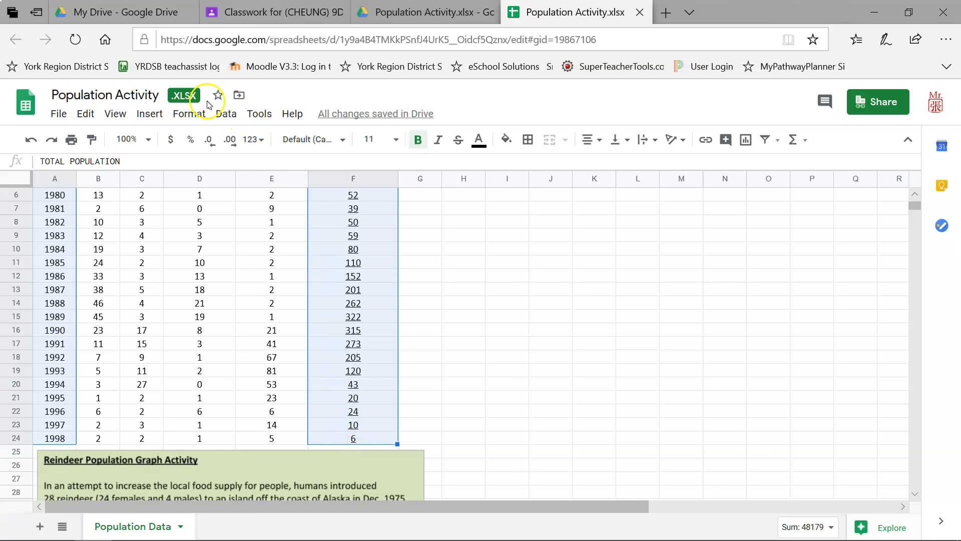
{"action": "left_click", "coordinate": [144, 116]}
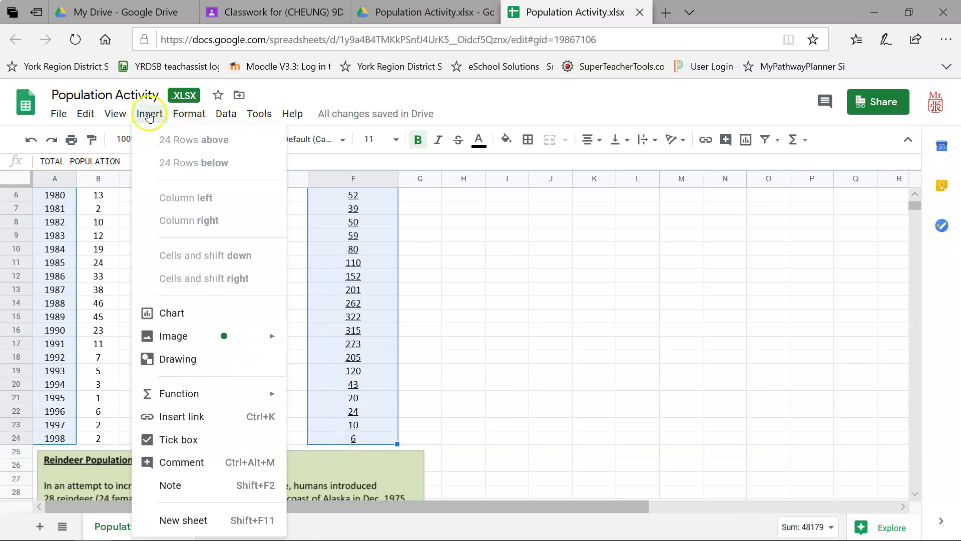
{"action": "left_click", "coordinate": [182, 314]}
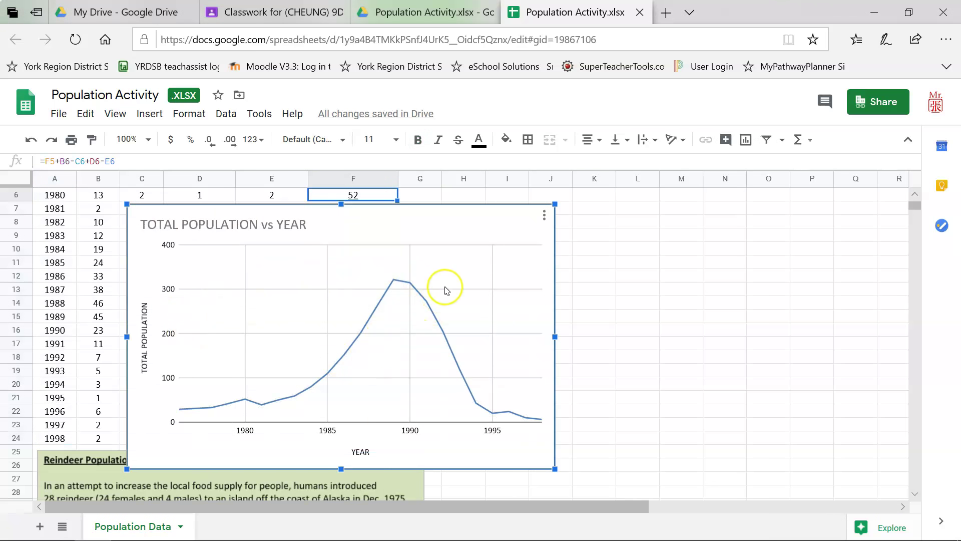
{"action": "left_click", "coordinate": [544, 221]}
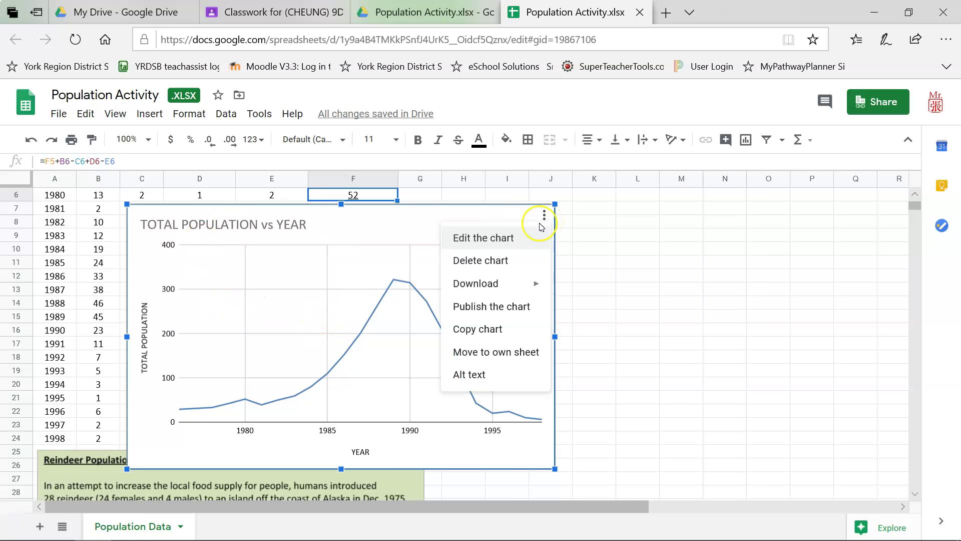
{"action": "left_click", "coordinate": [499, 353]}
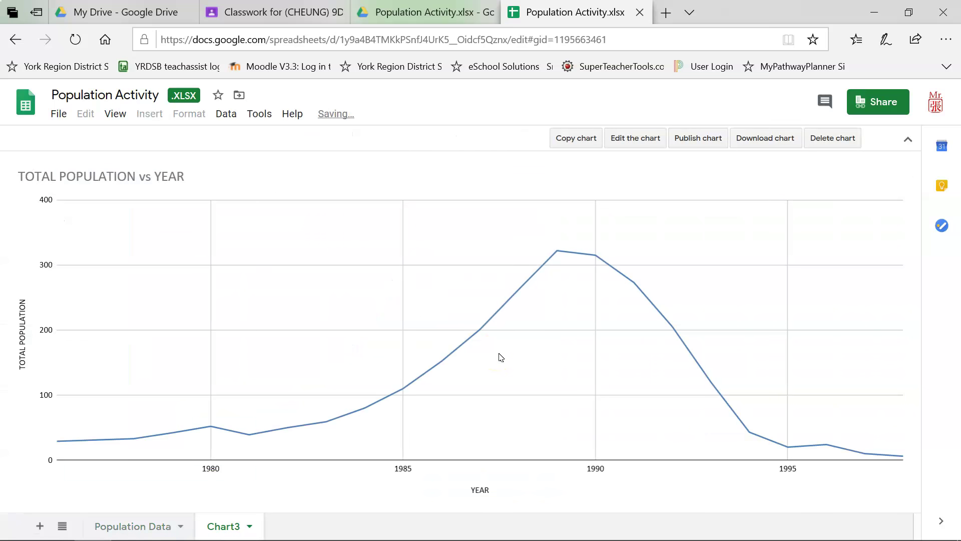
Rename the chart sheet as Graph.
{"action": "double_click", "coordinate": [224, 528]}
{"action": "type", "text": "Graph"}
{"action": "key", "text": "Return"}
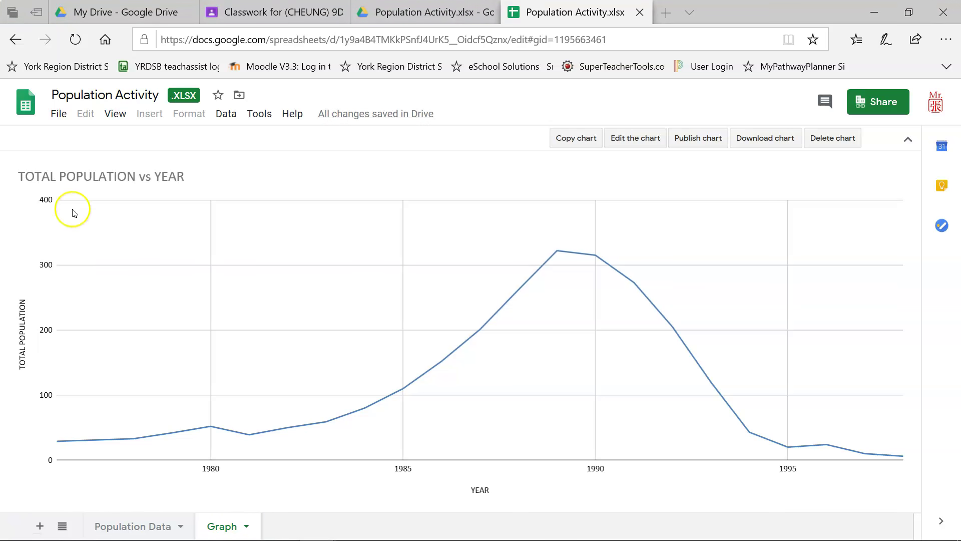
Replace the chart title with "Figure 1.0: Reindeer Population (1976 - 1998)".
{"action": "double_click", "coordinate": [82, 179]}
{"action": "double_click", "coordinate": [86, 178]}
{"action": "left_click", "coordinate": [123, 178]}
{"action": "key", "text": "ctrl+a"}
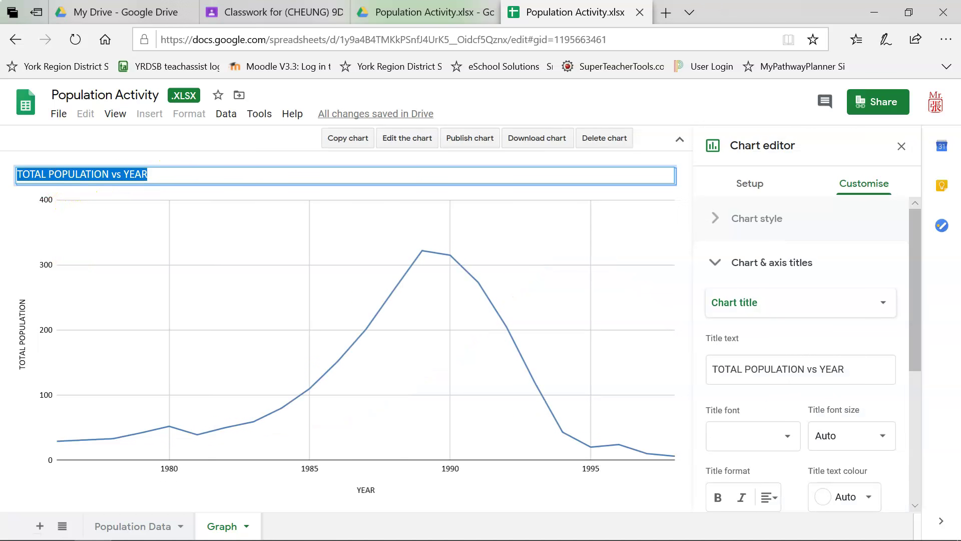
{"action": "type", "text": "Figure 1.0:  Reindeer Population (1976 - 1998)"}
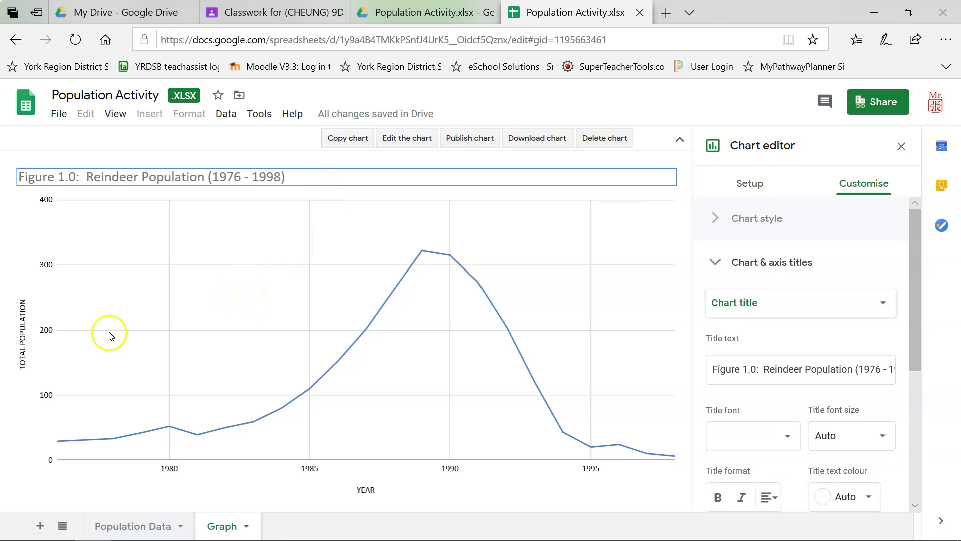
Set the point size of the TOTAL POPULATION series to 7px and close the chart editor.
{"action": "left_click", "coordinate": [739, 262]}
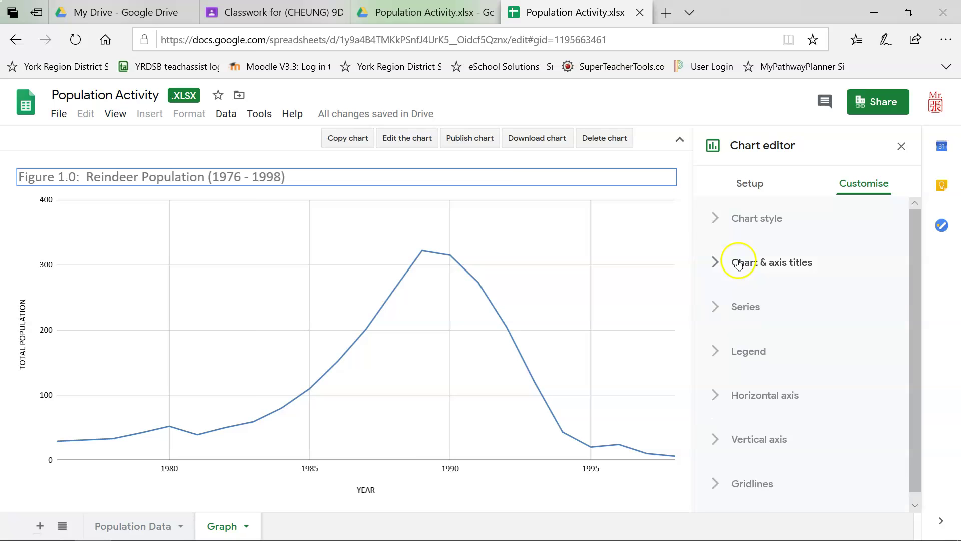
{"action": "left_click", "coordinate": [743, 308]}
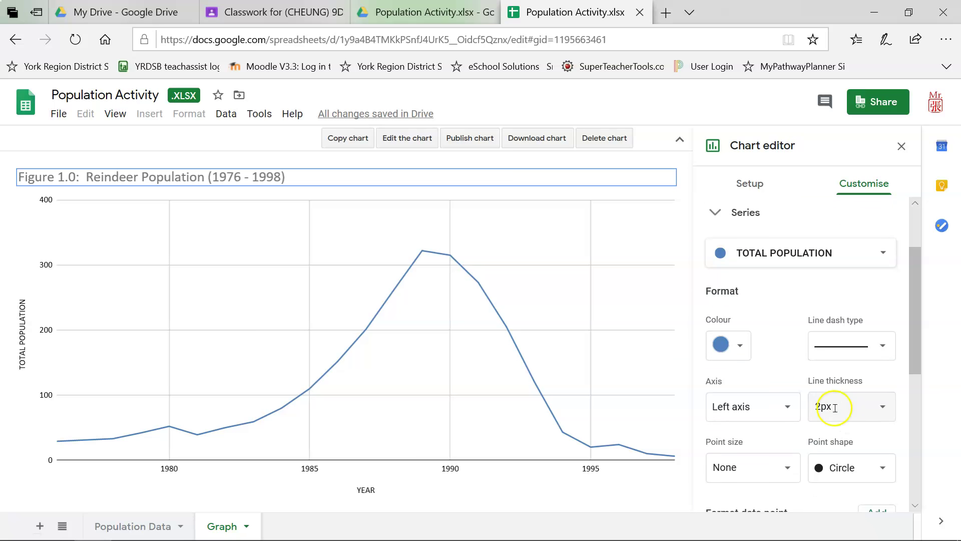
{"action": "left_click", "coordinate": [775, 464]}
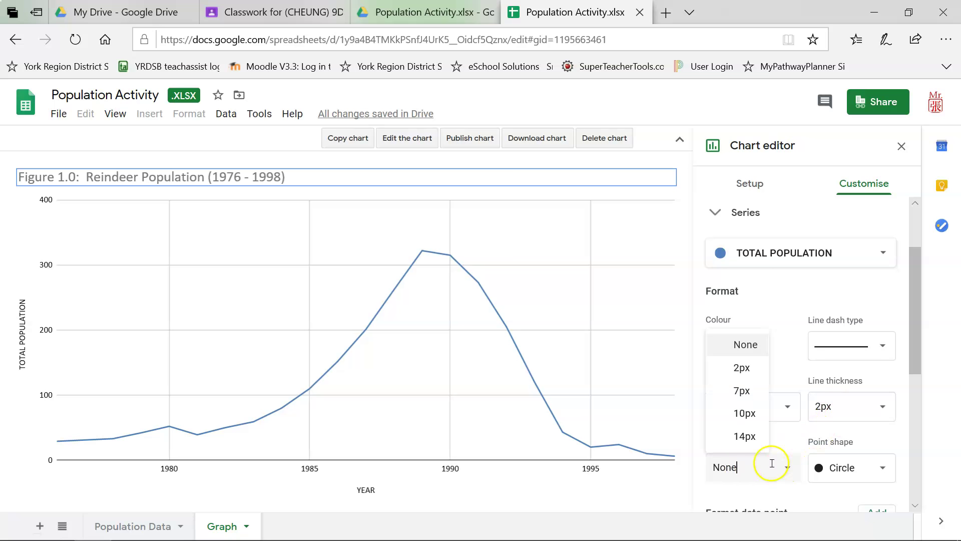
{"action": "left_click", "coordinate": [740, 391]}
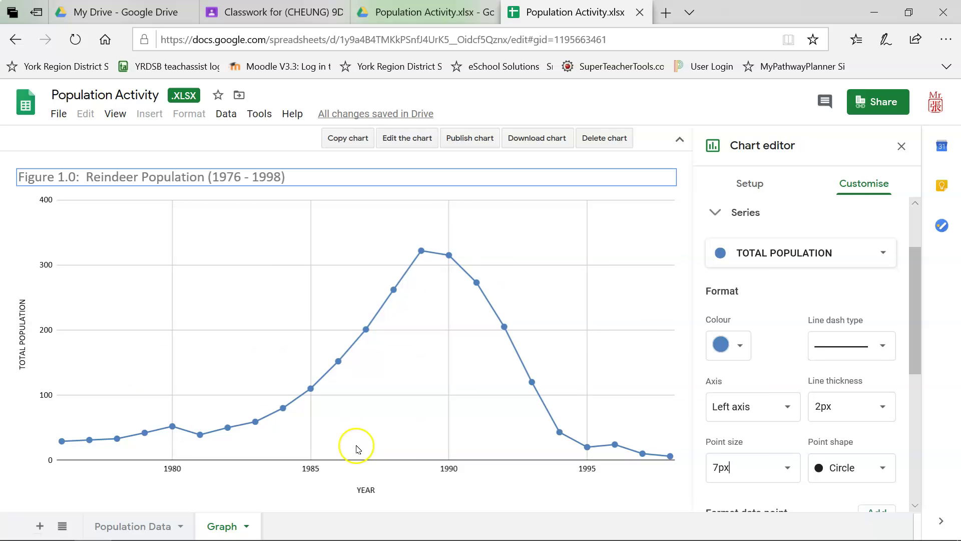
{"action": "key", "text": "Escape"}
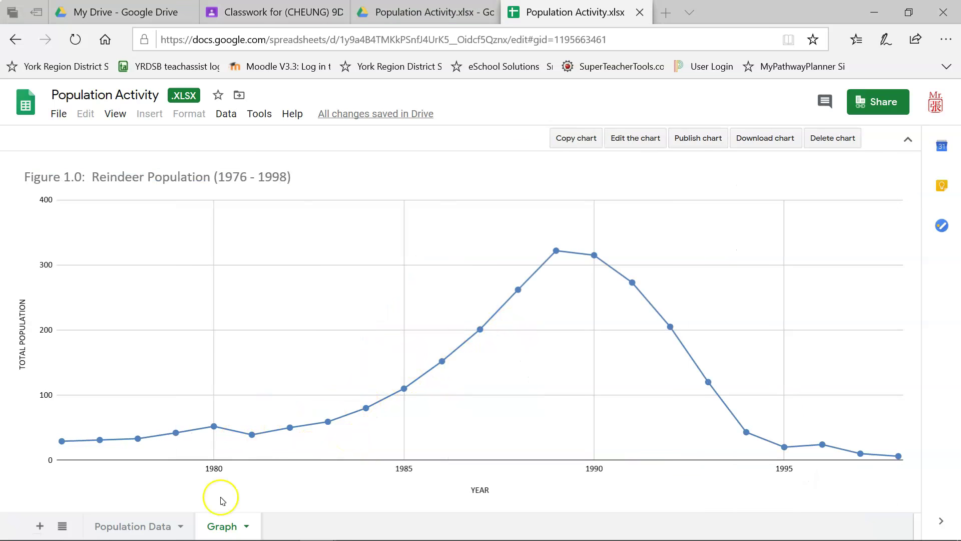
Go back to the Population Data sheet, and switch to the Reindeer Population Activity questions in Drawboard PDF.
{"action": "left_click", "coordinate": [146, 527]}
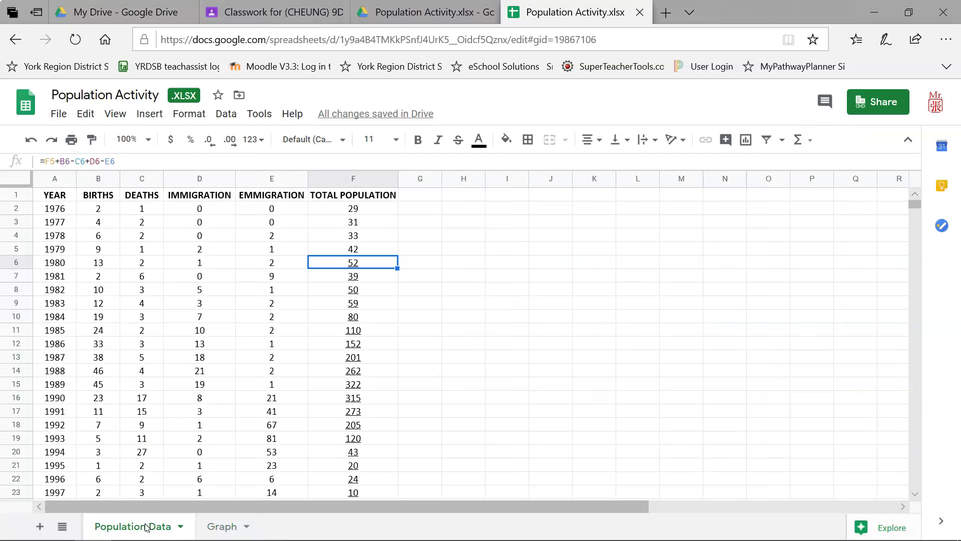
{"action": "key", "text": "alt+Tab"}
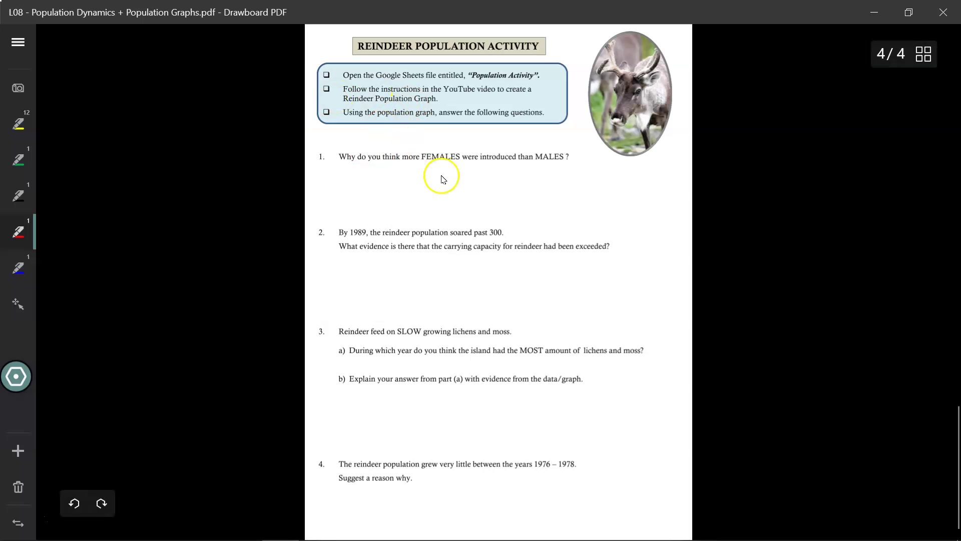